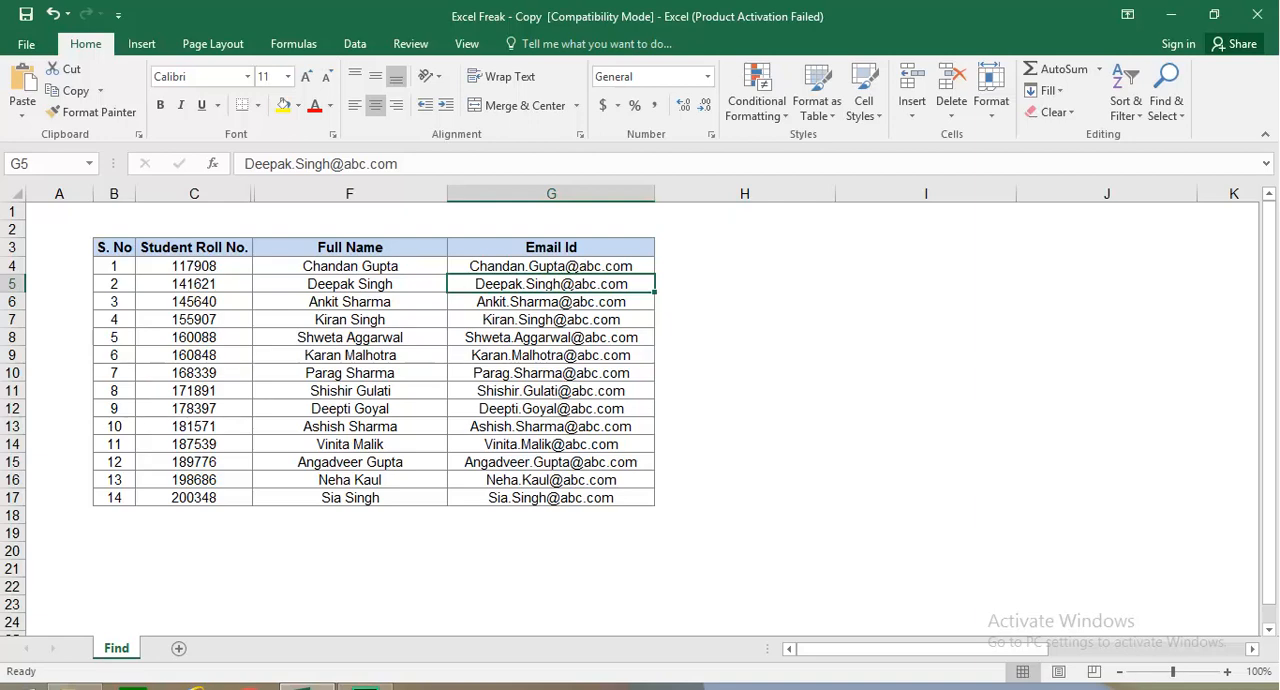
pyautogui.click(744, 266)
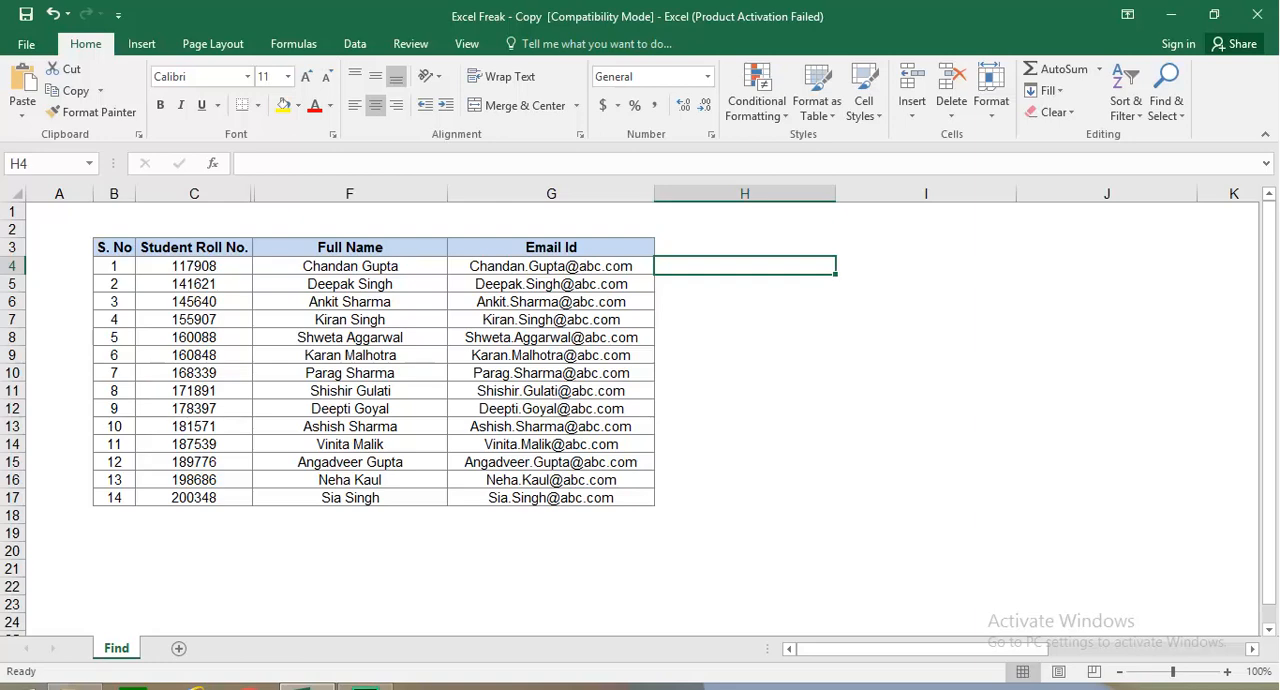
pyautogui.click(350, 194)
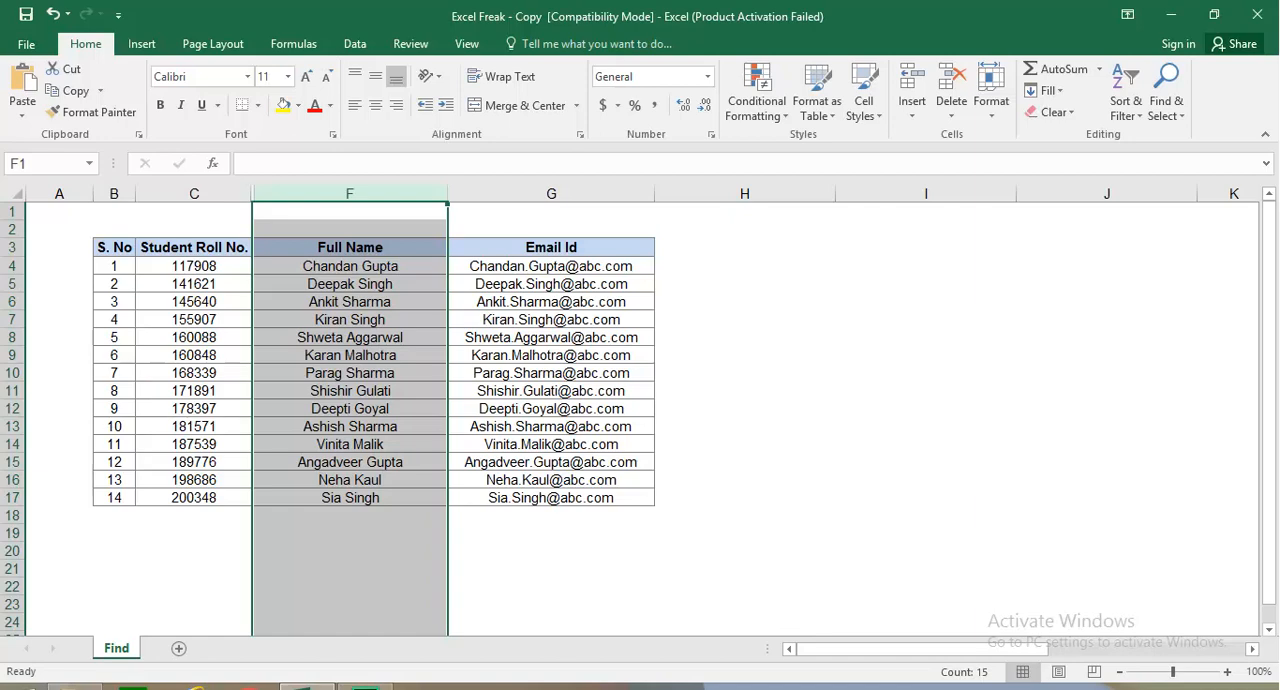
pyautogui.click(744, 266)
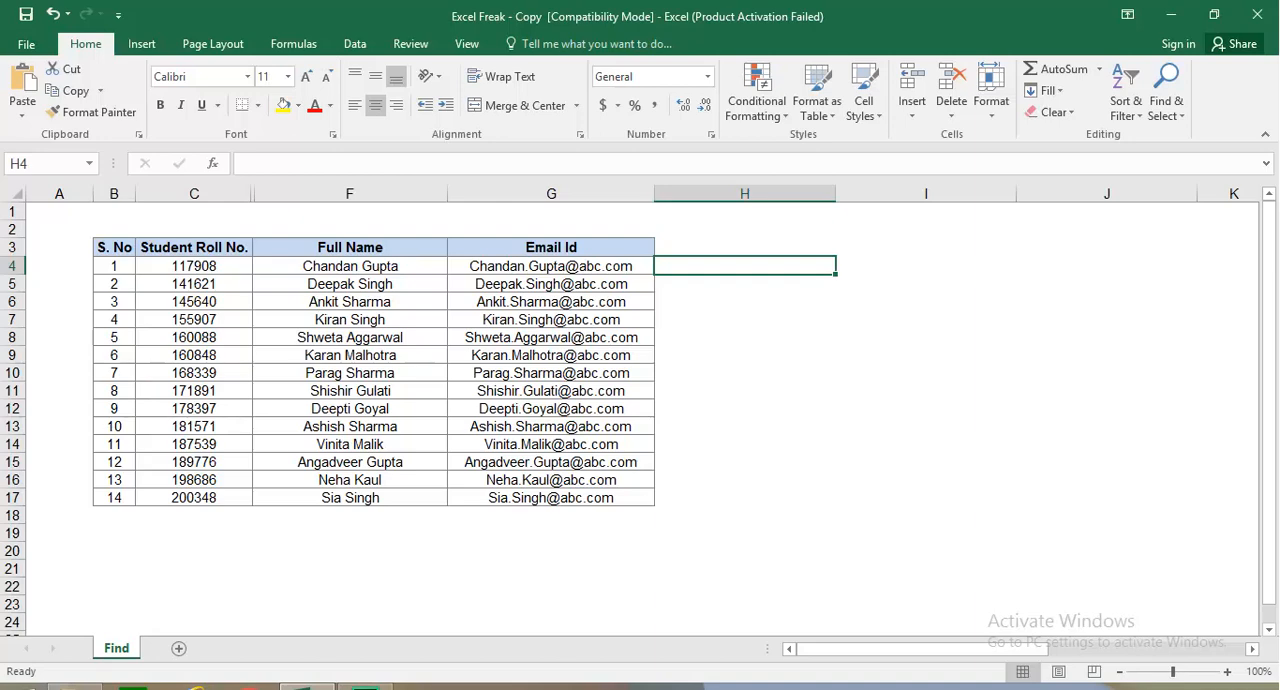
# Step: Enter the heading "First Name" in cell H3
pyautogui.click(745, 247)
pyautogui.write('F')
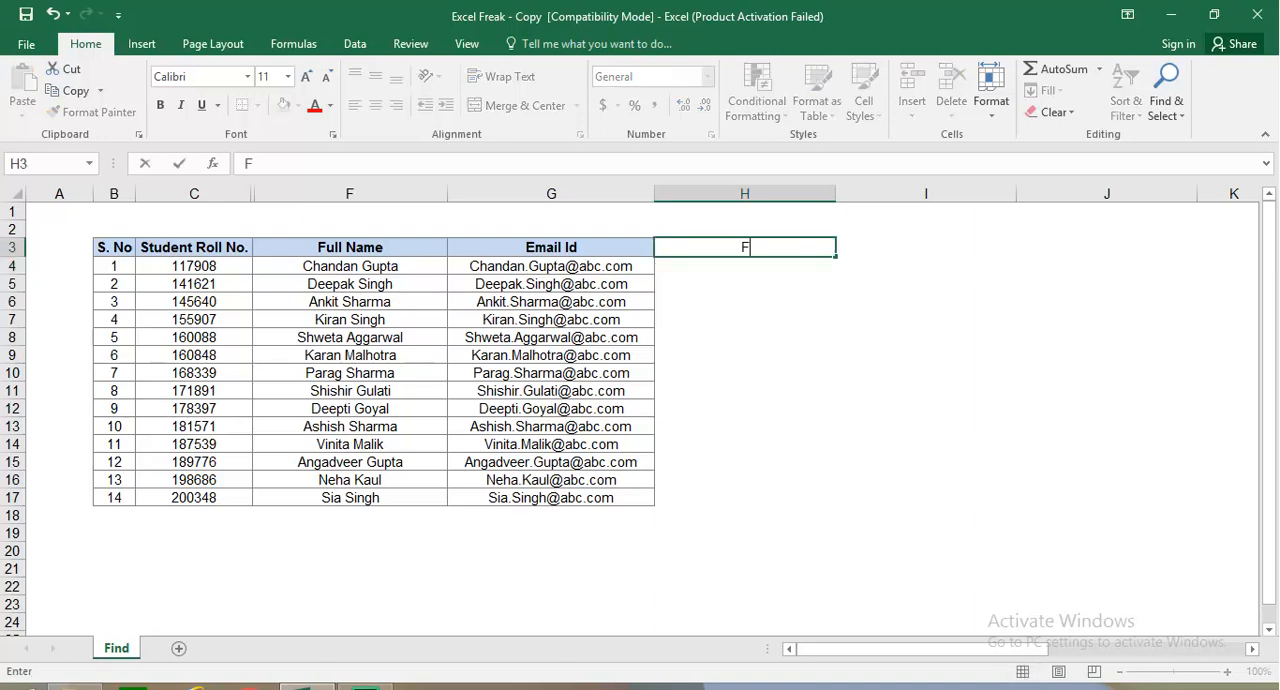
pyautogui.write('irst Naam')
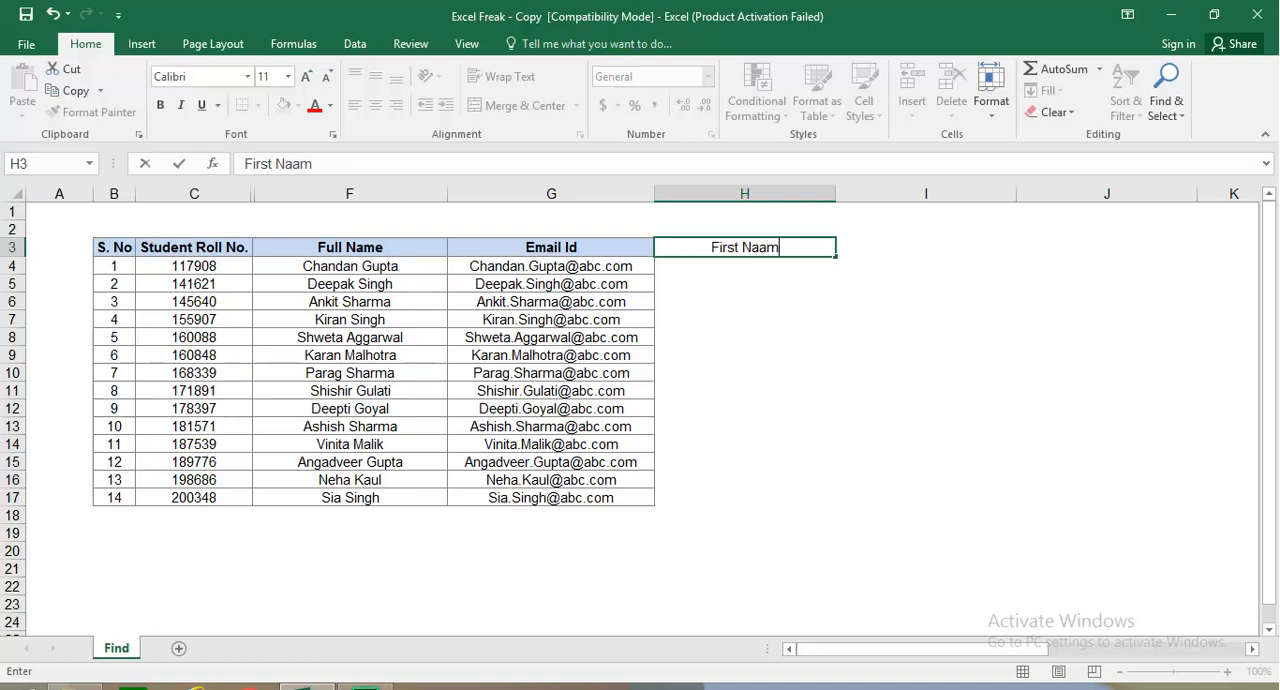
pyautogui.press('BackSpace')
pyautogui.press('BackSpace')
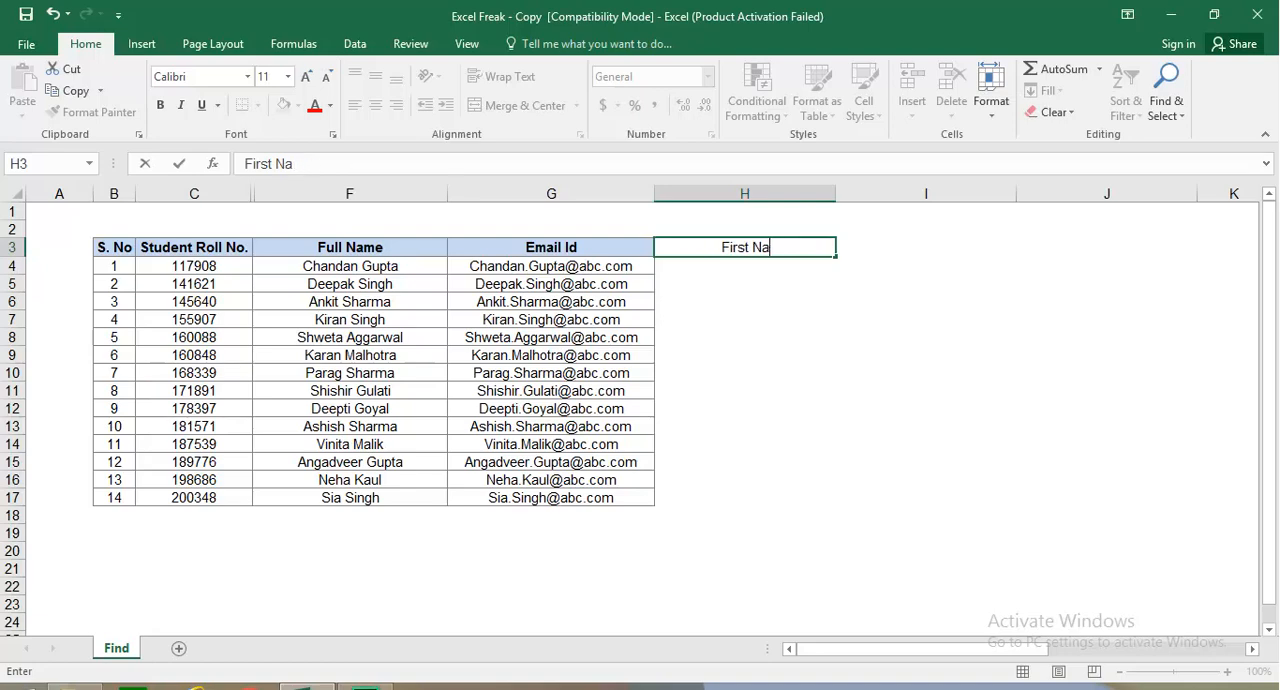
pyautogui.write('me')
pyautogui.press('Return')
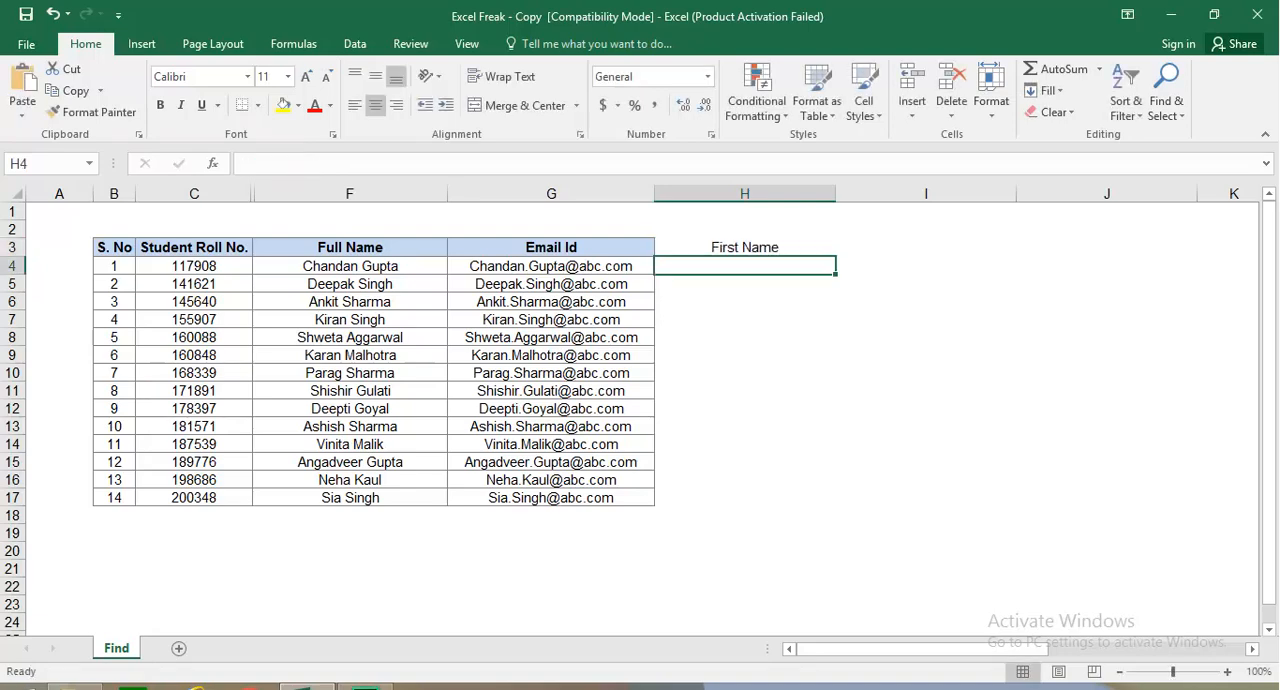
# Step: Extract the first name in H4 with =LEFT(F4, FIND(" ", F4)-1) and fill the formula down to H17
pyautogui.press('F2')
pyautogui.write('=lef')
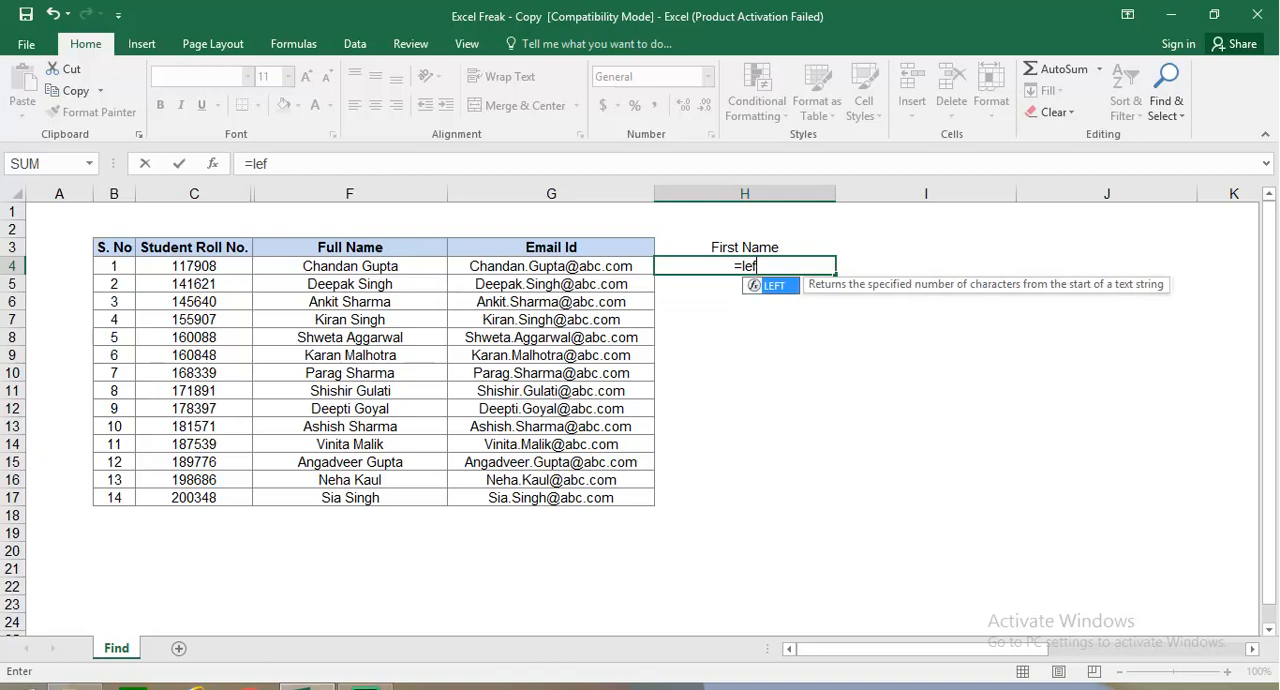
pyautogui.press('Tab')
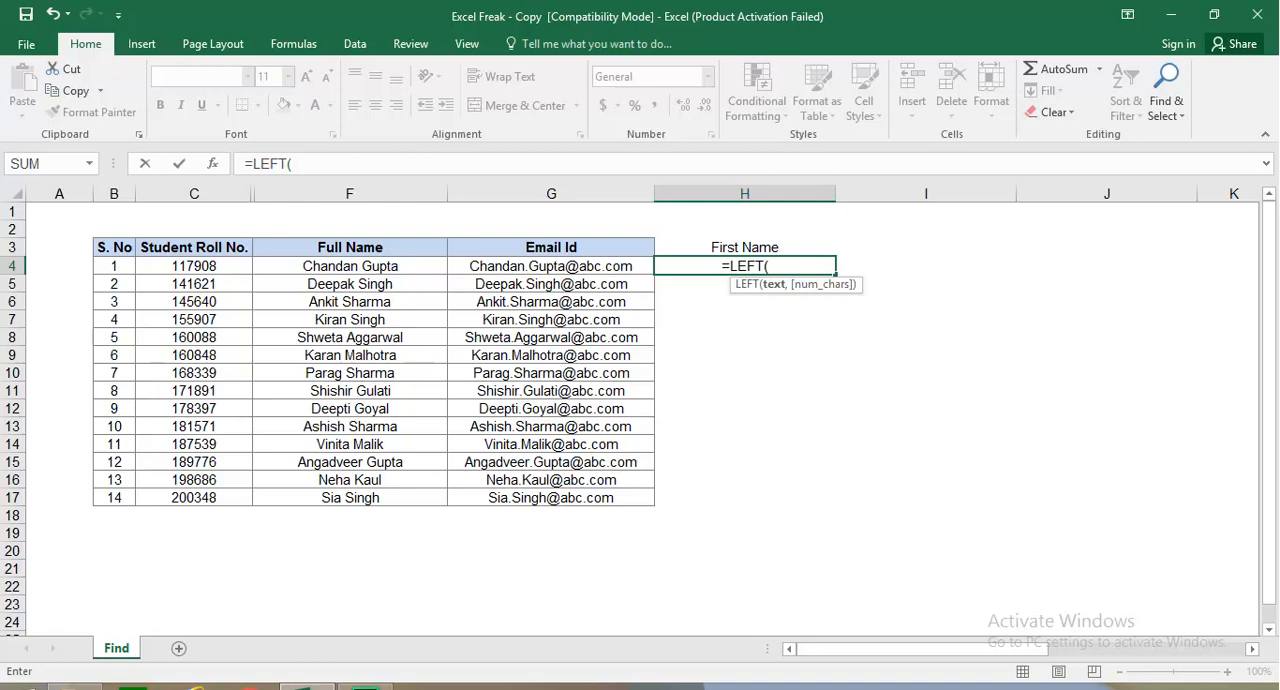
pyautogui.click(350, 266)
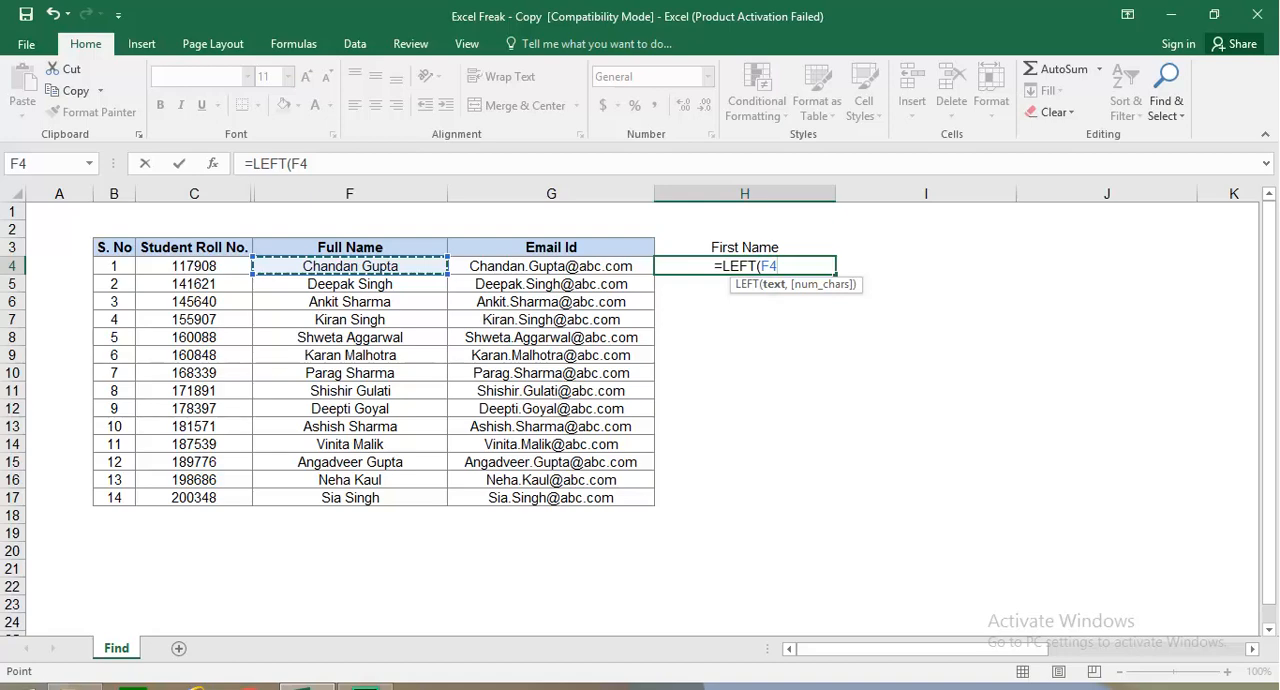
pyautogui.write(',')
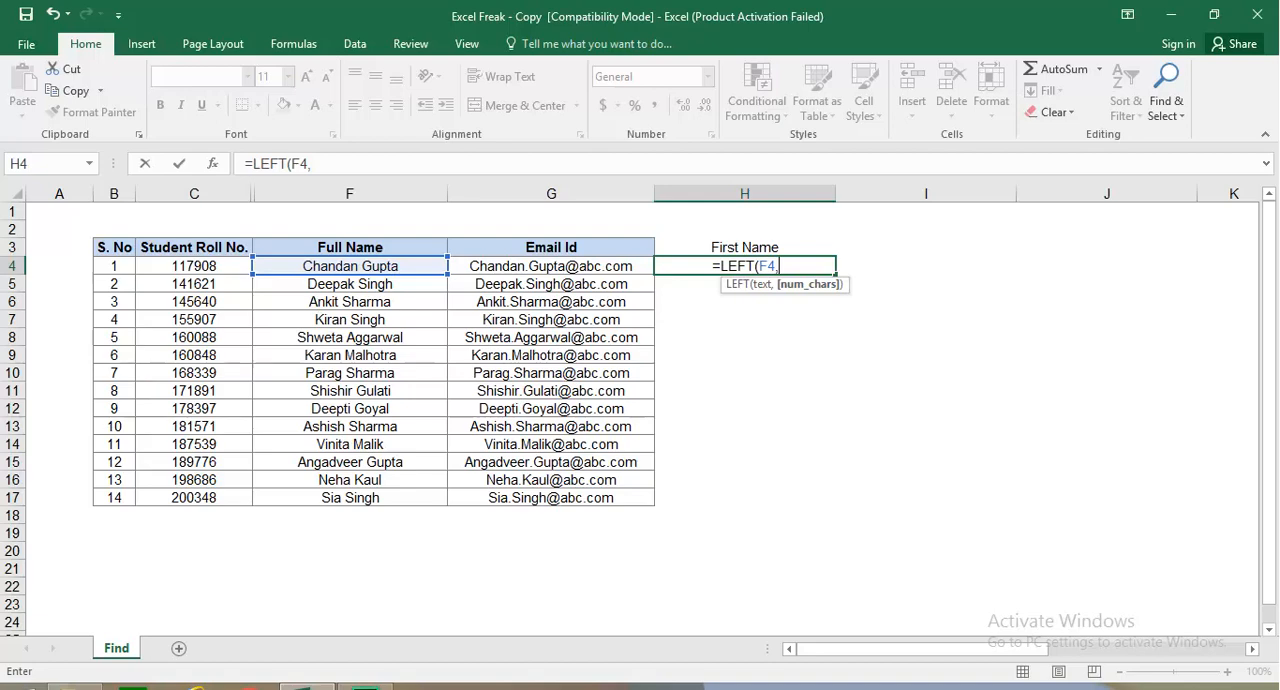
pyautogui.write('f')
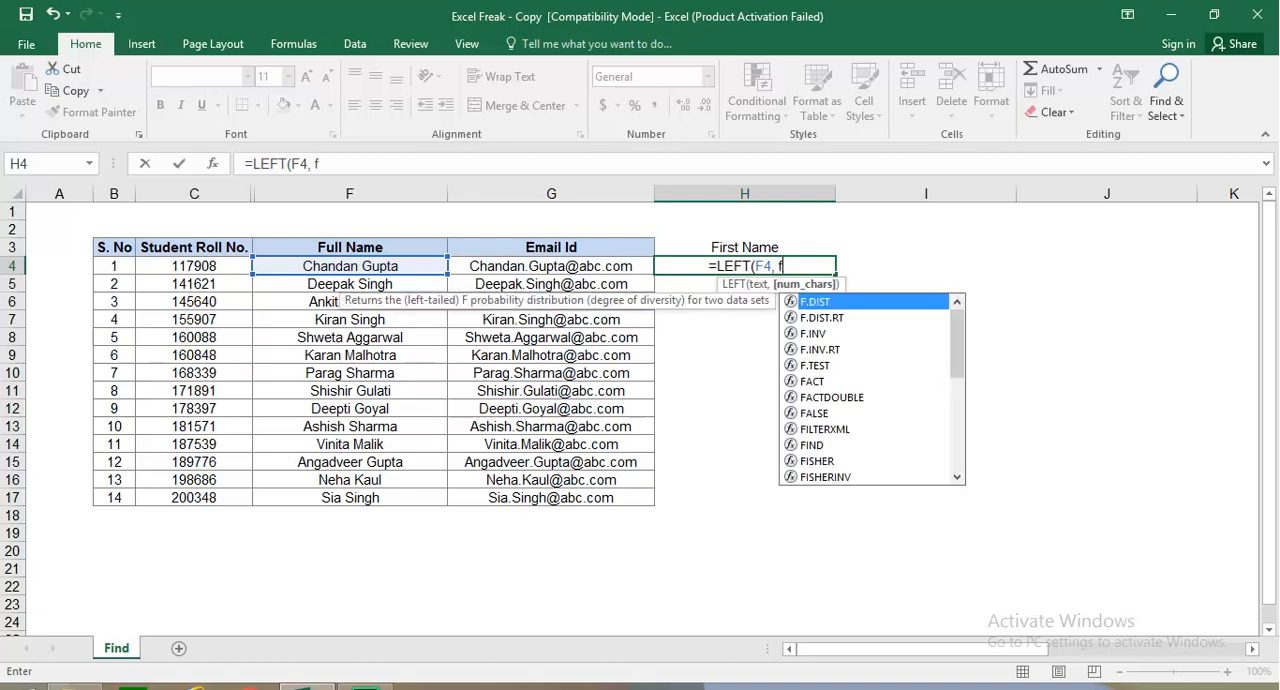
pyautogui.write('ind(')
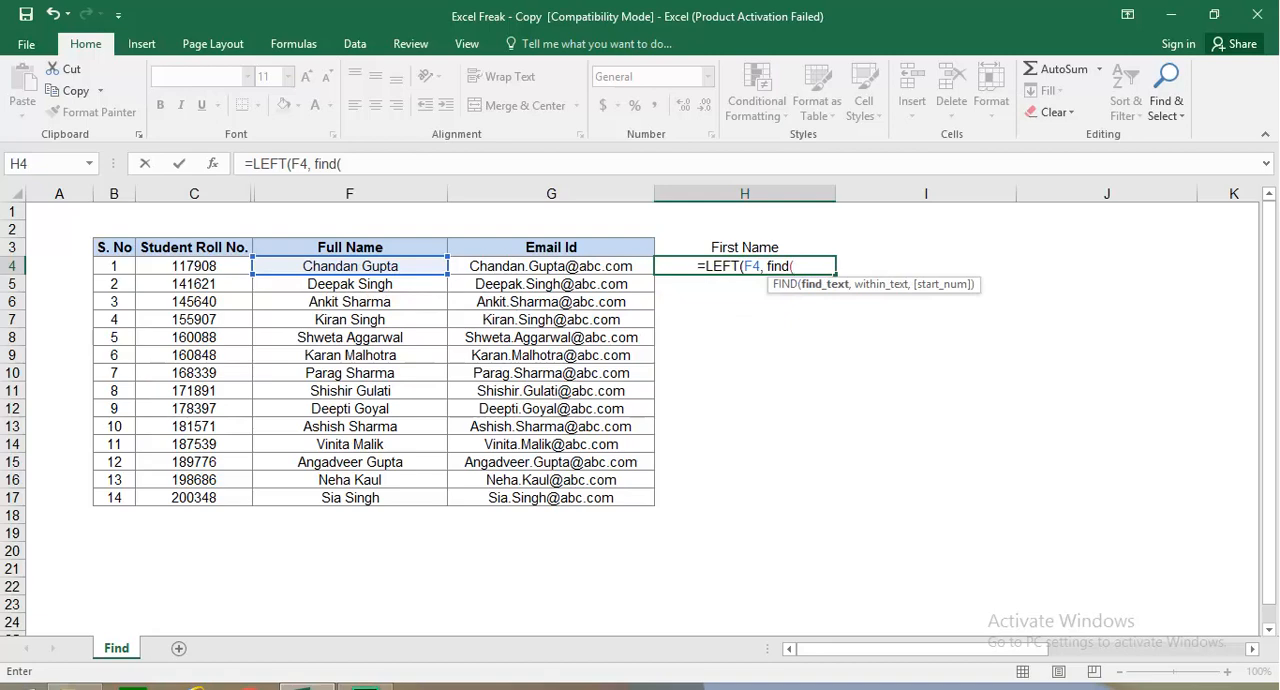
pyautogui.write('" ",')
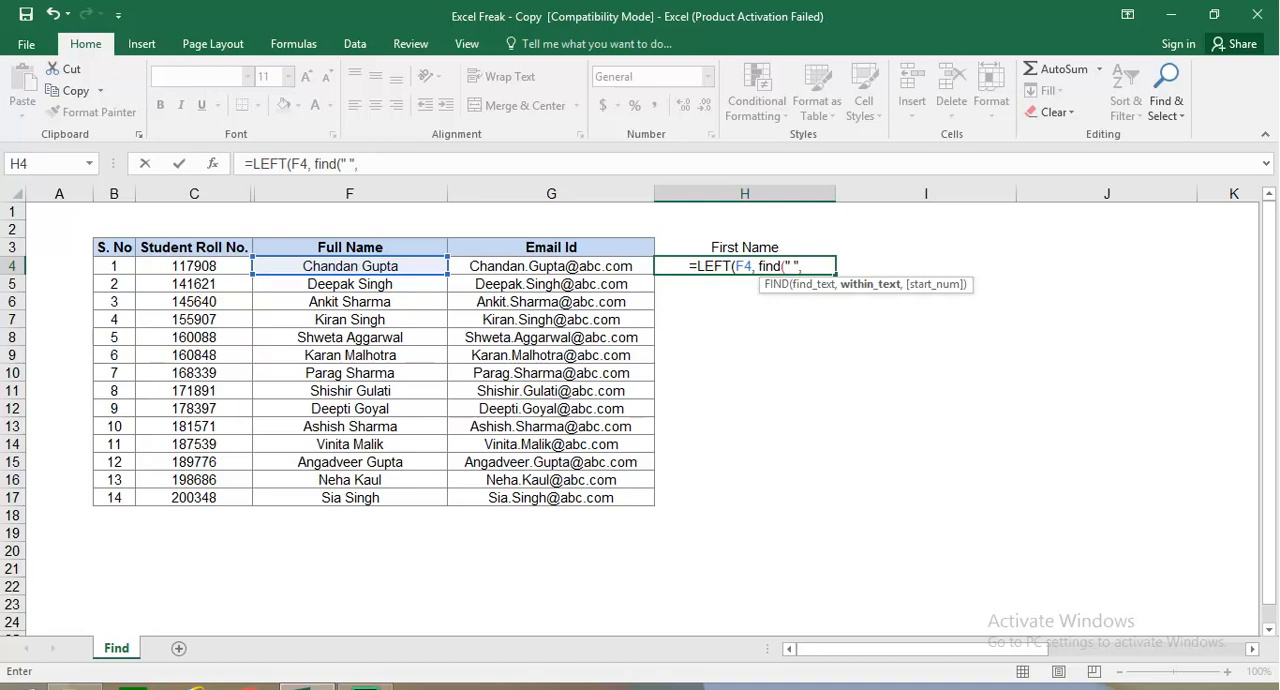
pyautogui.click(350, 266)
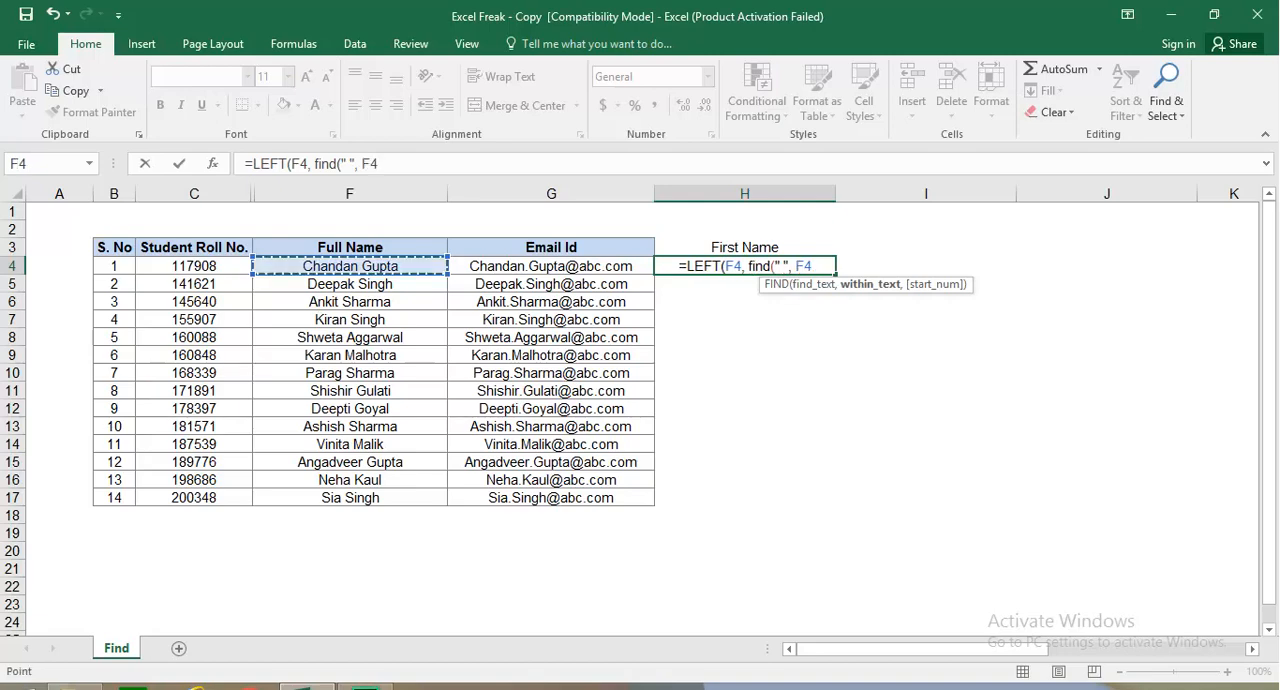
pyautogui.write(')')
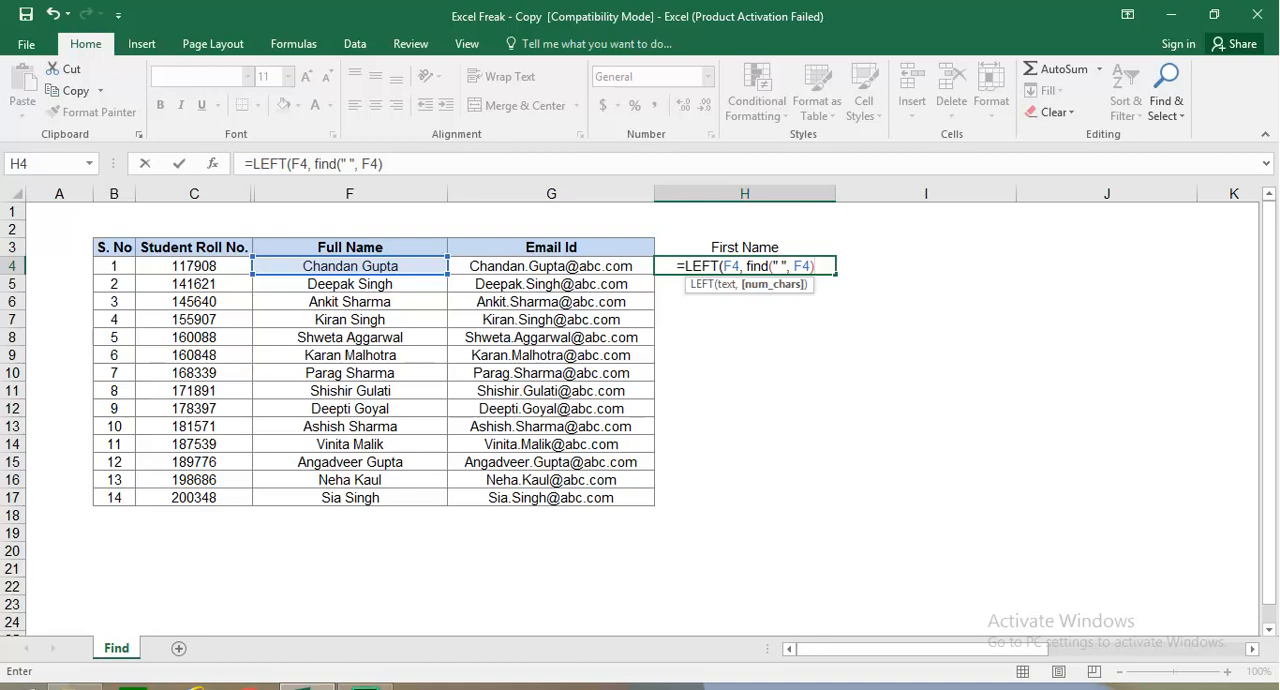
pyautogui.write('-1)')
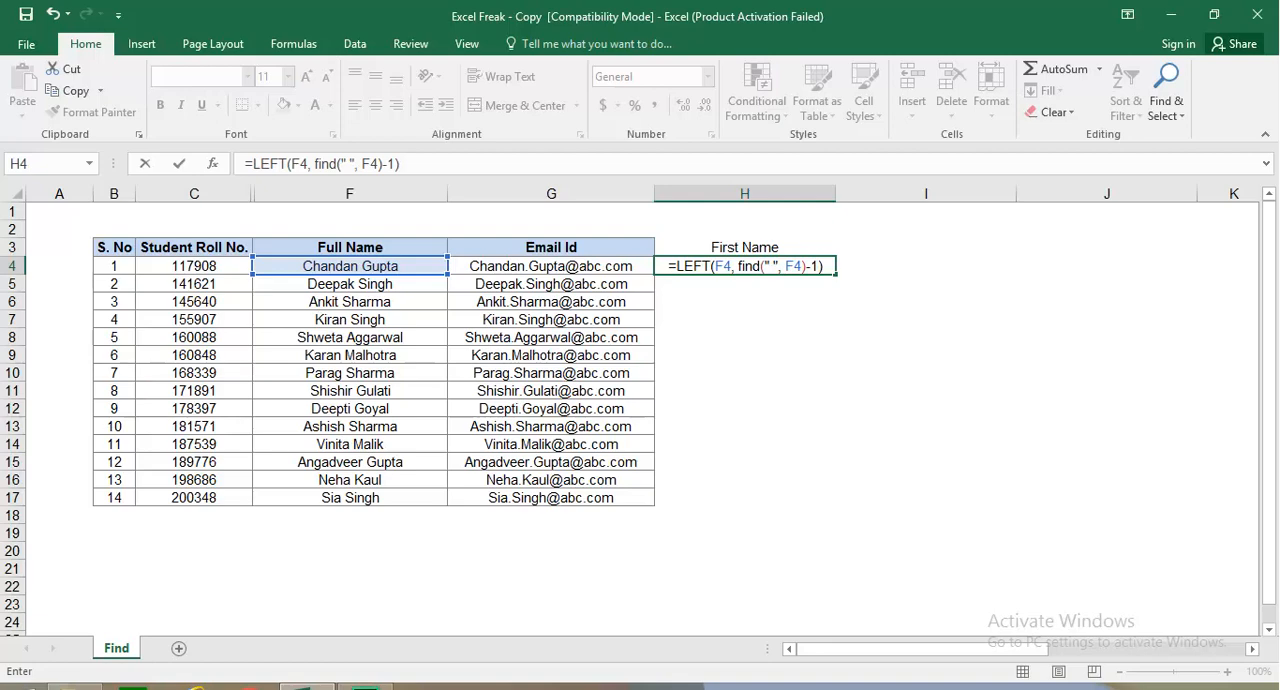
pyautogui.press('Return')
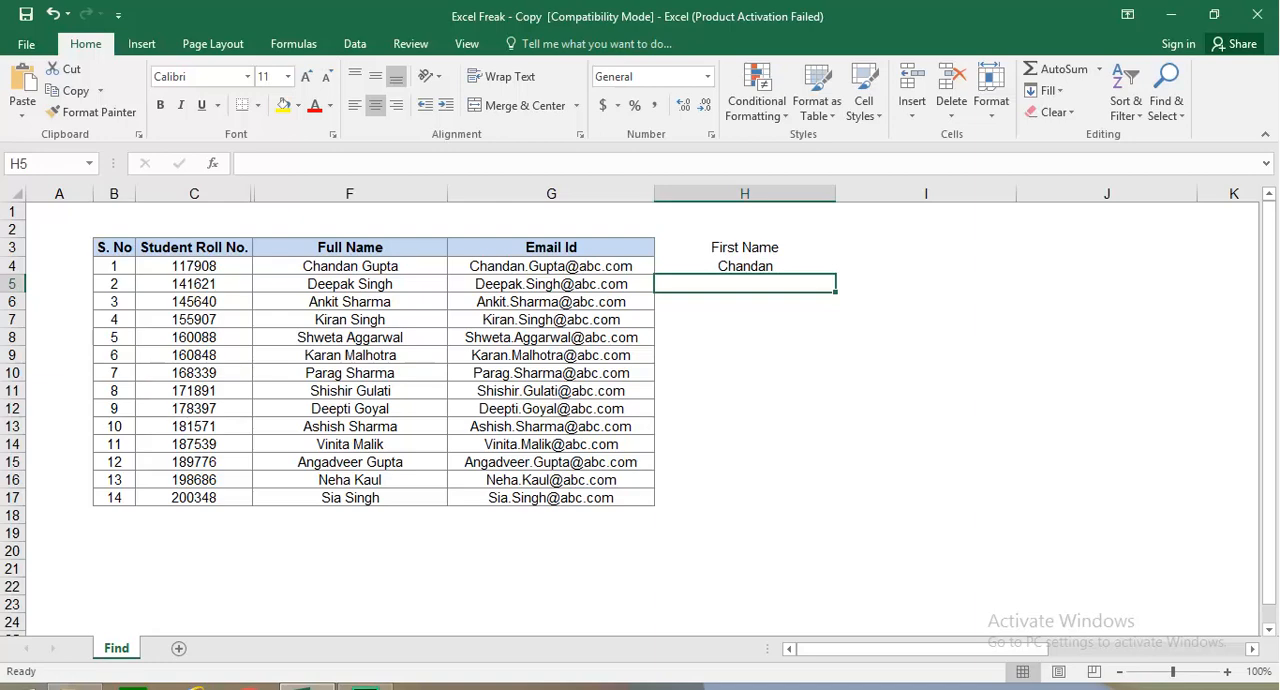
pyautogui.click(745, 266)
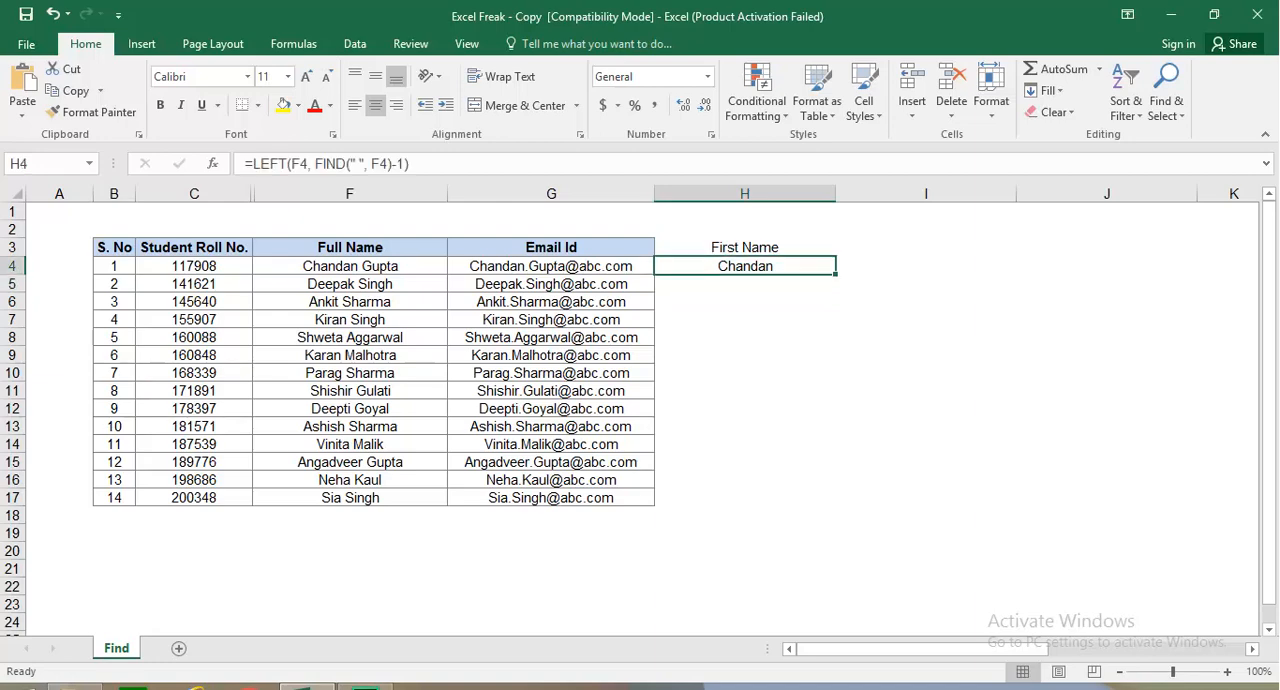
pyautogui.moveTo(835, 273); pyautogui.dragTo(829, 510)
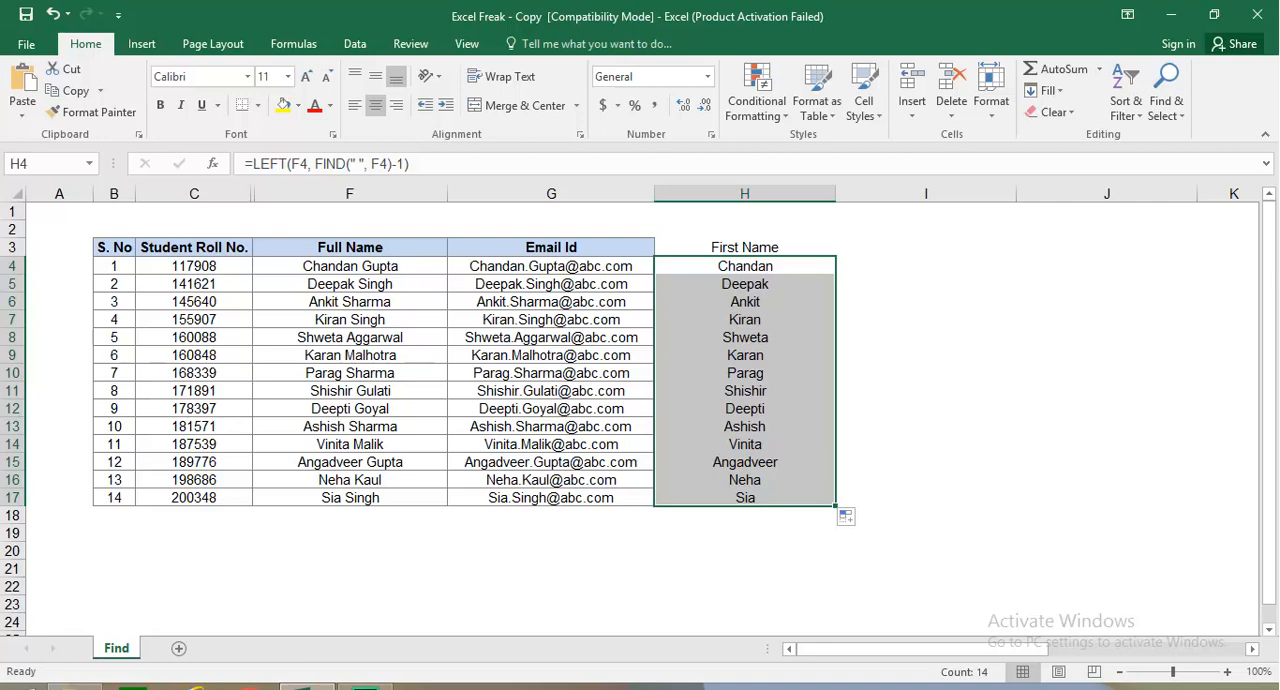
# Step: Enter the heading "Last Name" in cell I3
pyautogui.click(925, 247)
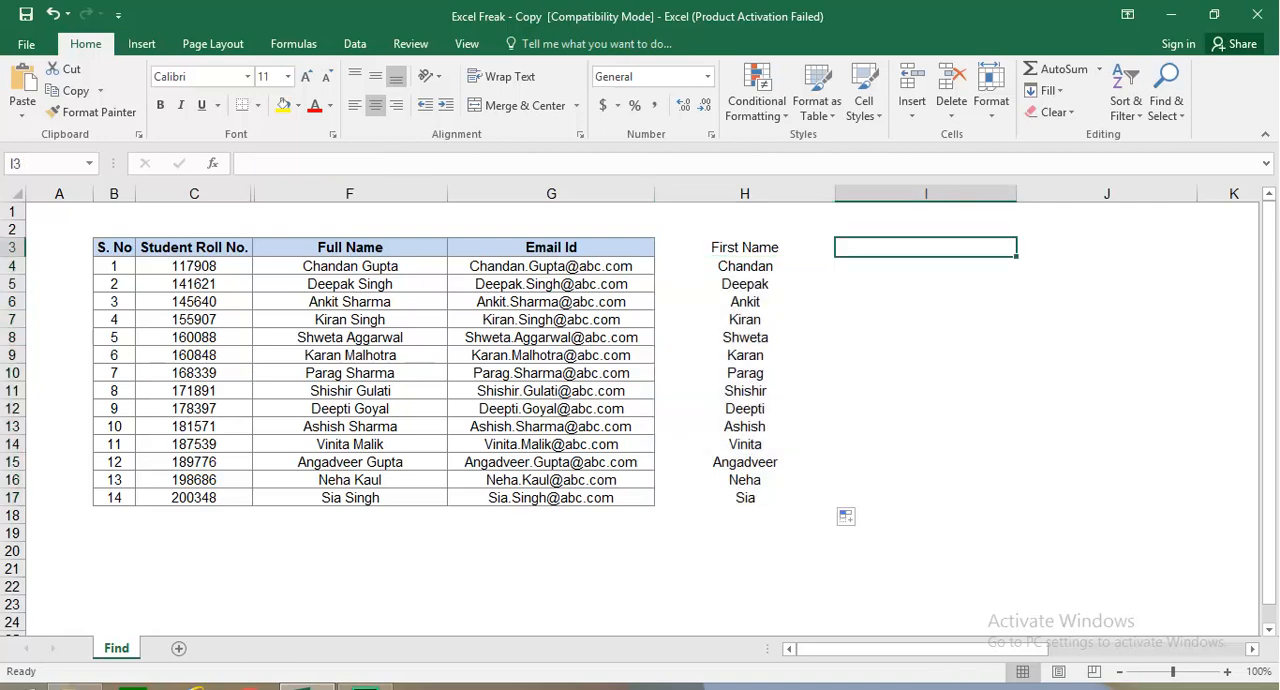
pyautogui.write('Last N')
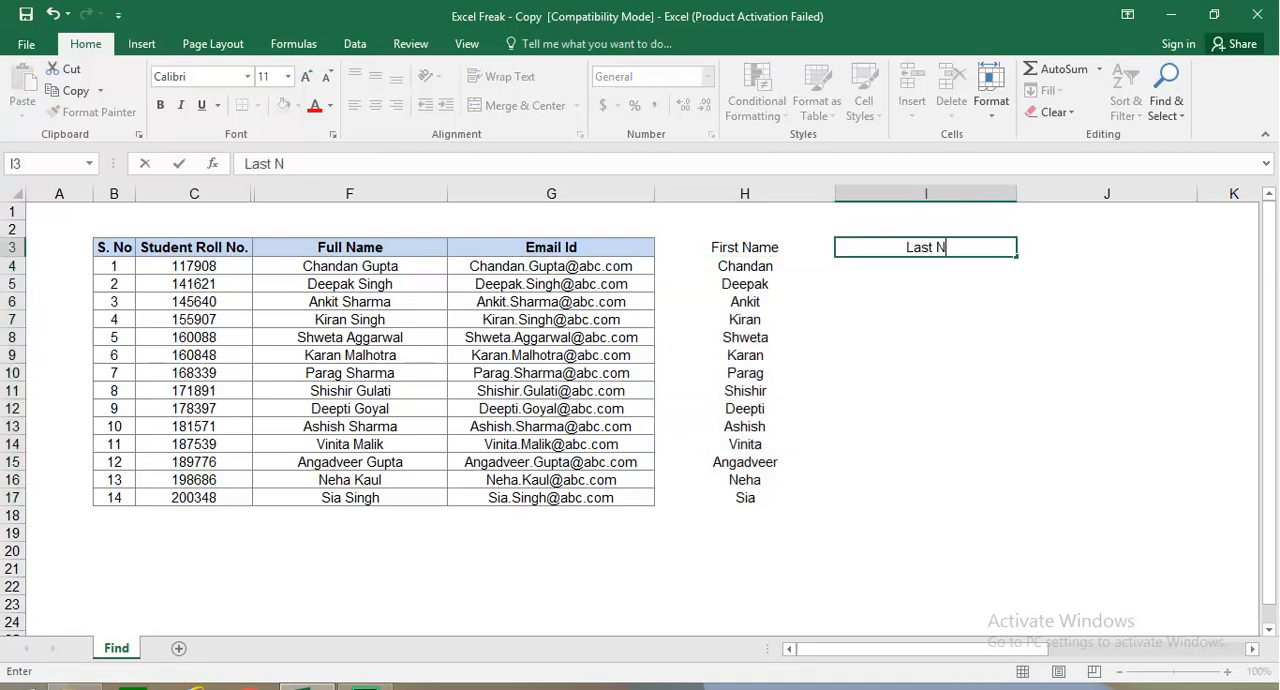
pyautogui.write('ame')
pyautogui.press('Return')
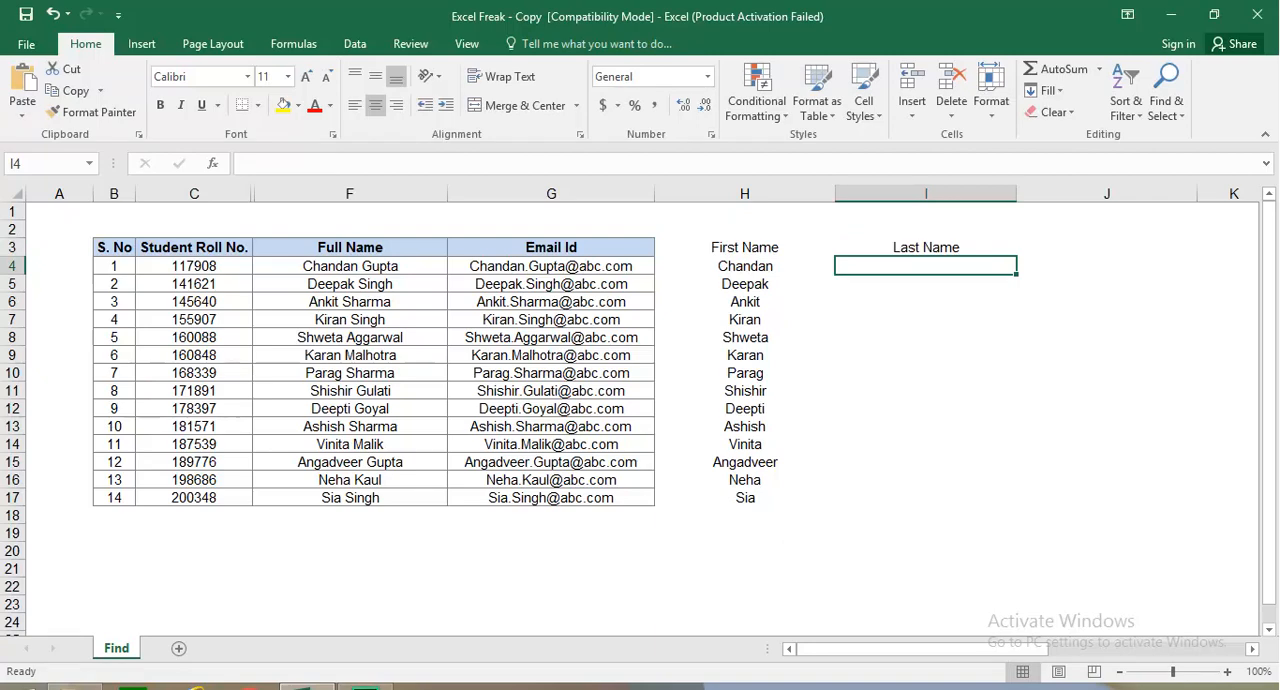
# Step: Extract the last name in I4 with =RIGHT(F4, LEN(F4)-FIND(" ", F4)) and fill the formula down to I17
pyautogui.click(350, 266)
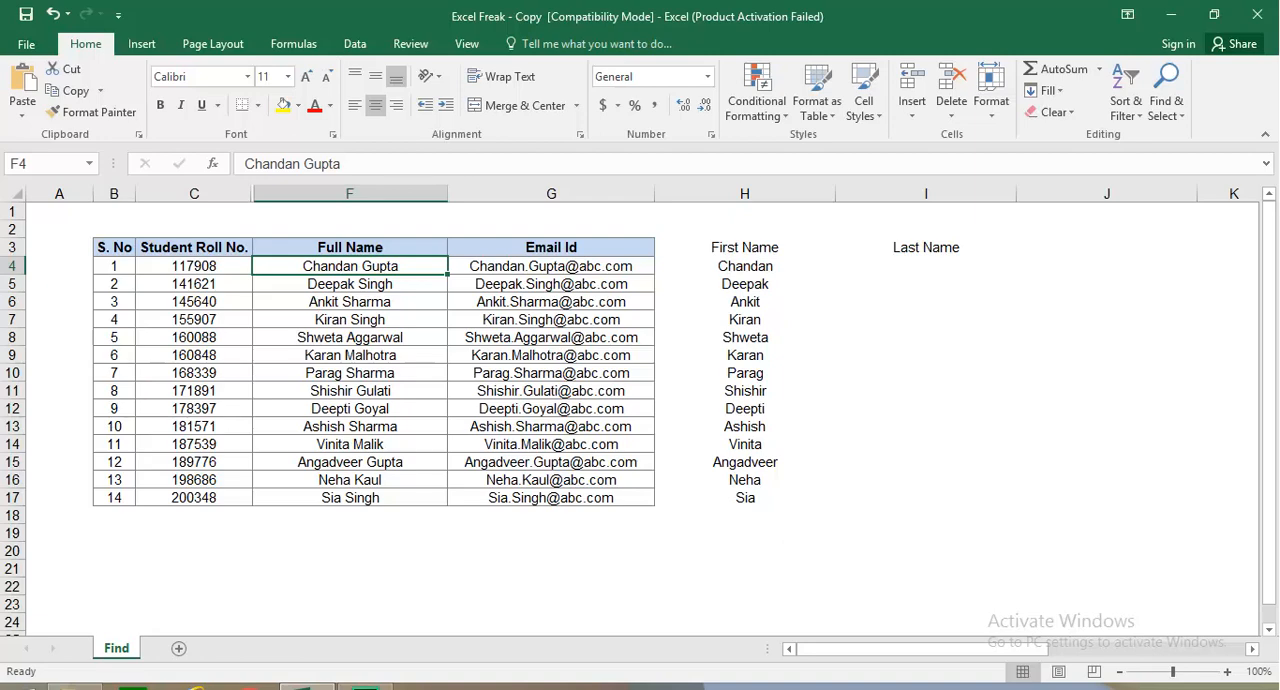
pyautogui.click(925, 266)
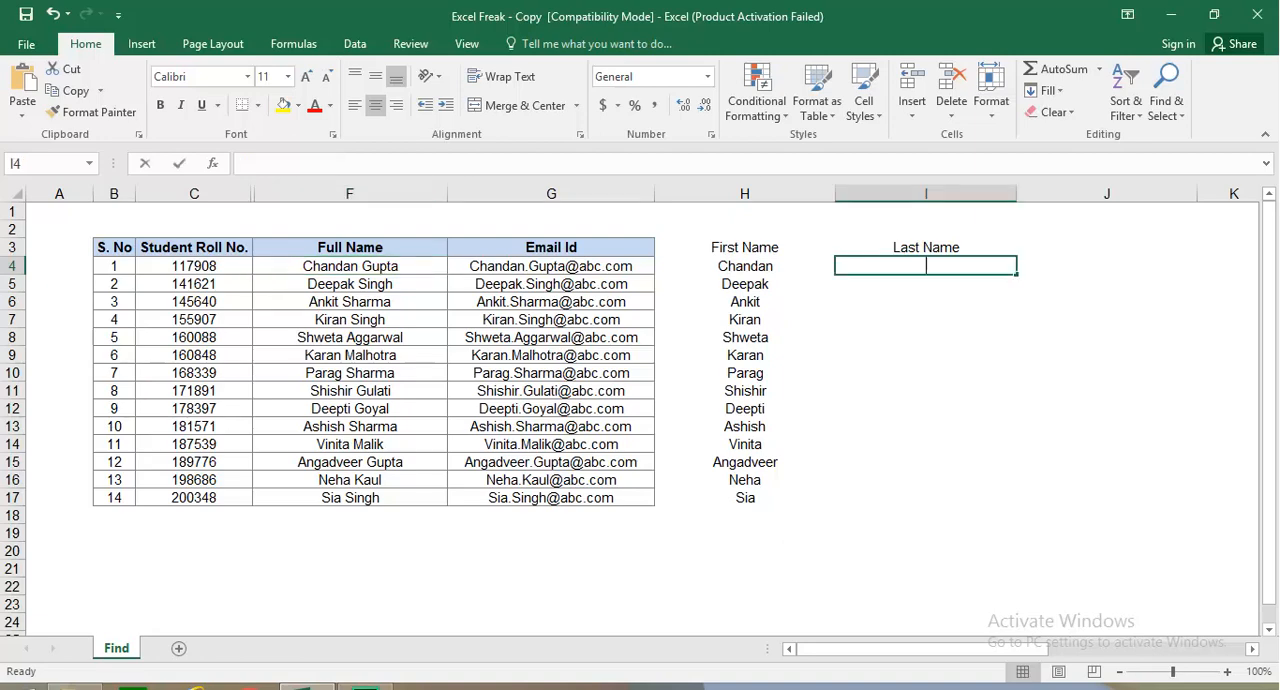
pyautogui.write('=righ')
pyautogui.press('Tab')
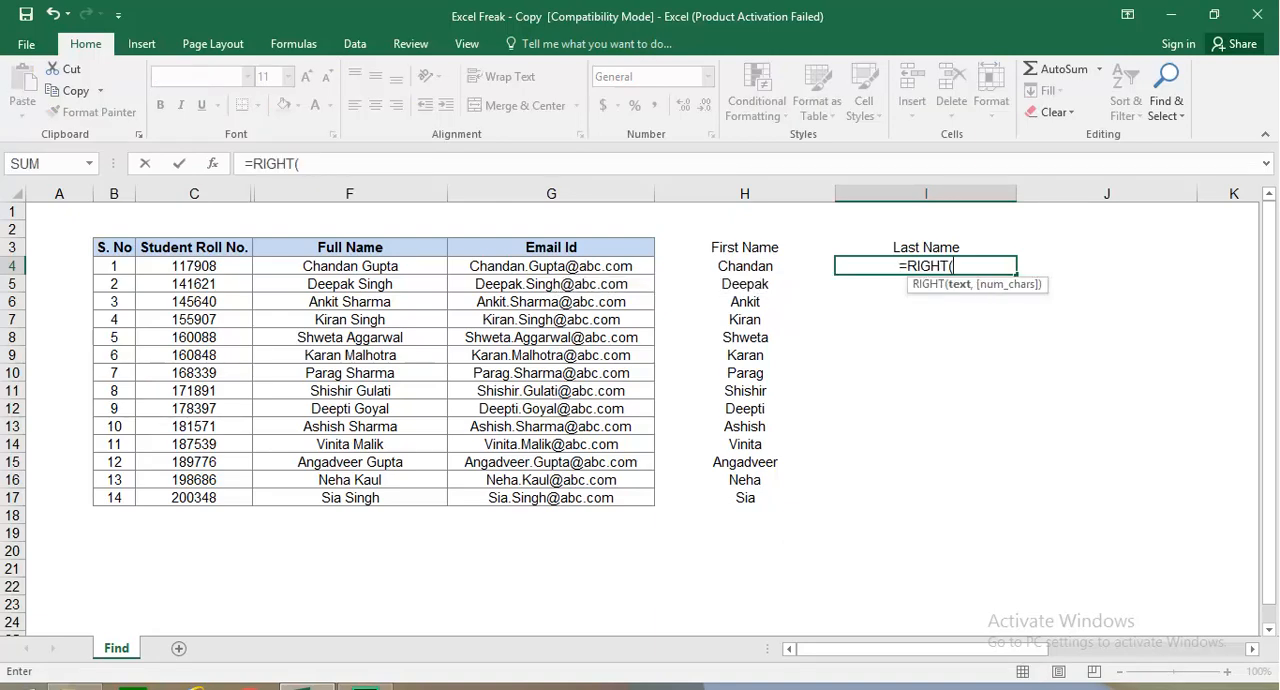
pyautogui.click(350, 266)
pyautogui.write(',')
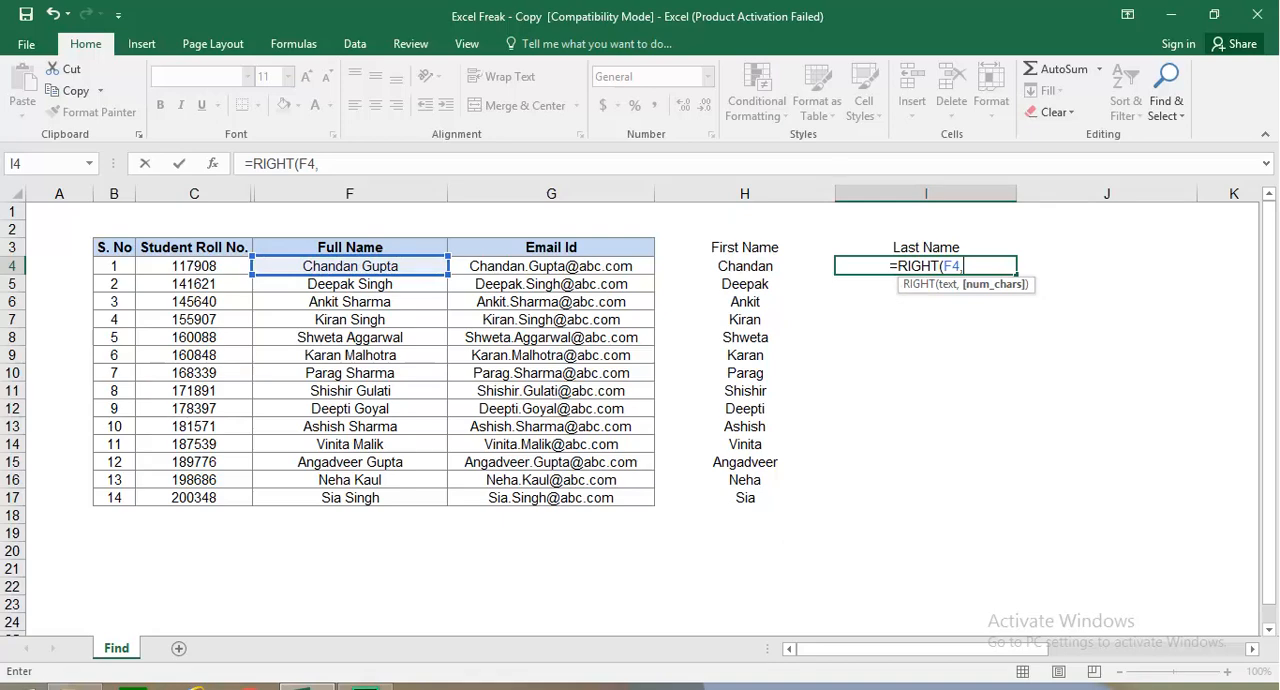
pyautogui.write(' len(')
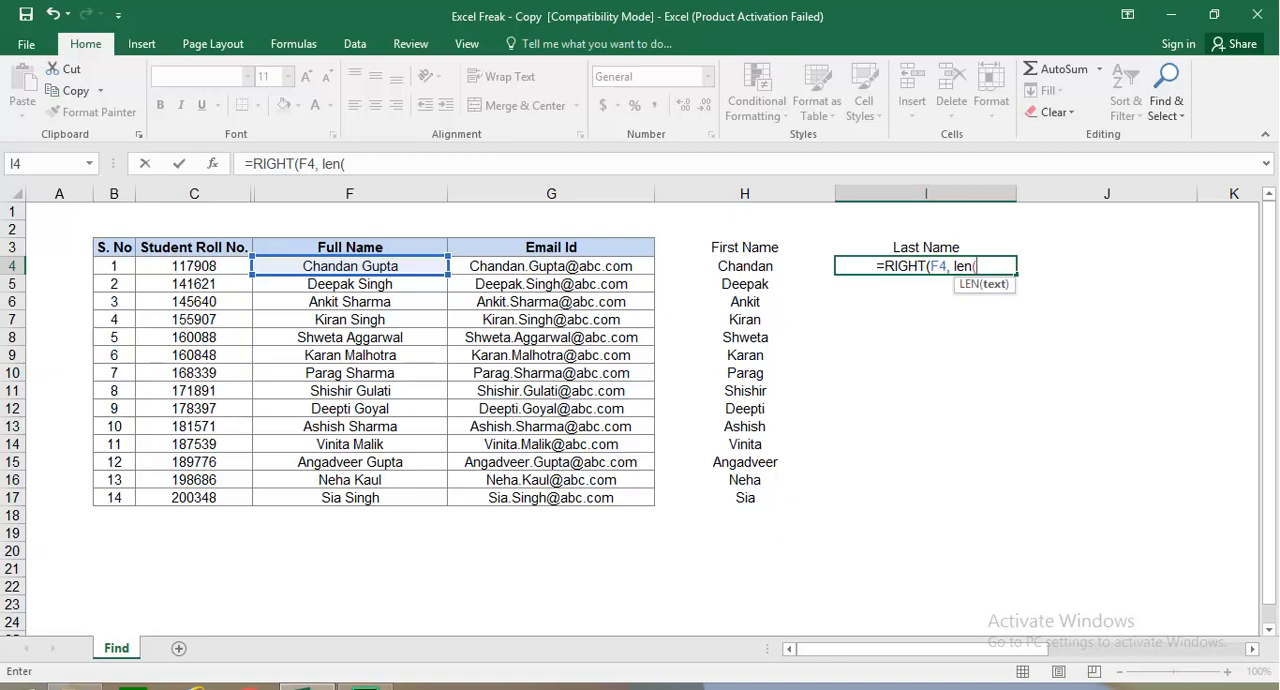
pyautogui.click(350, 266)
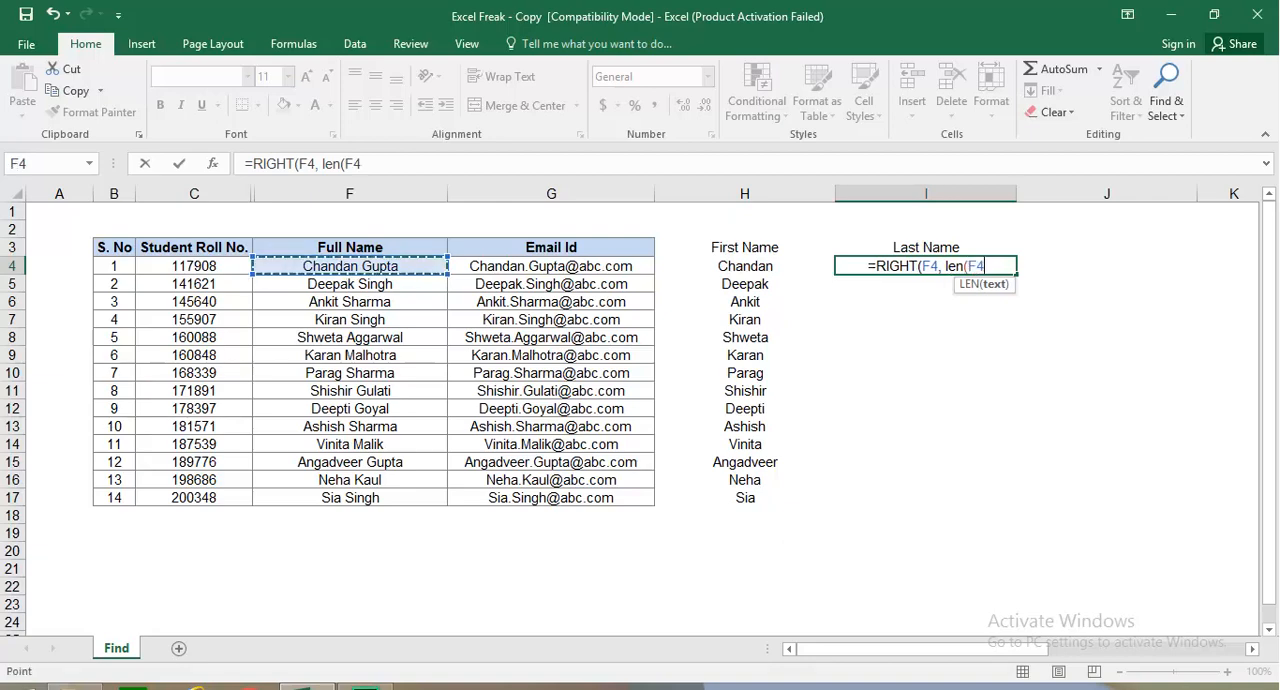
pyautogui.write(')')
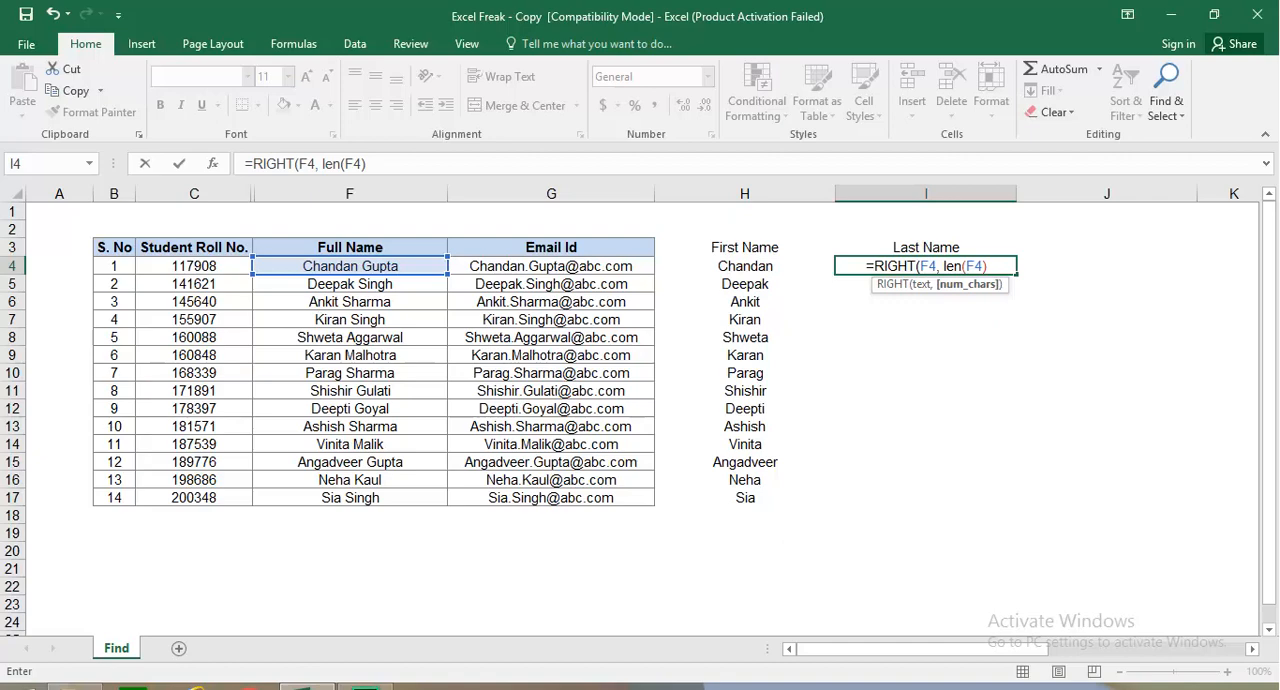
pyautogui.write('-find')
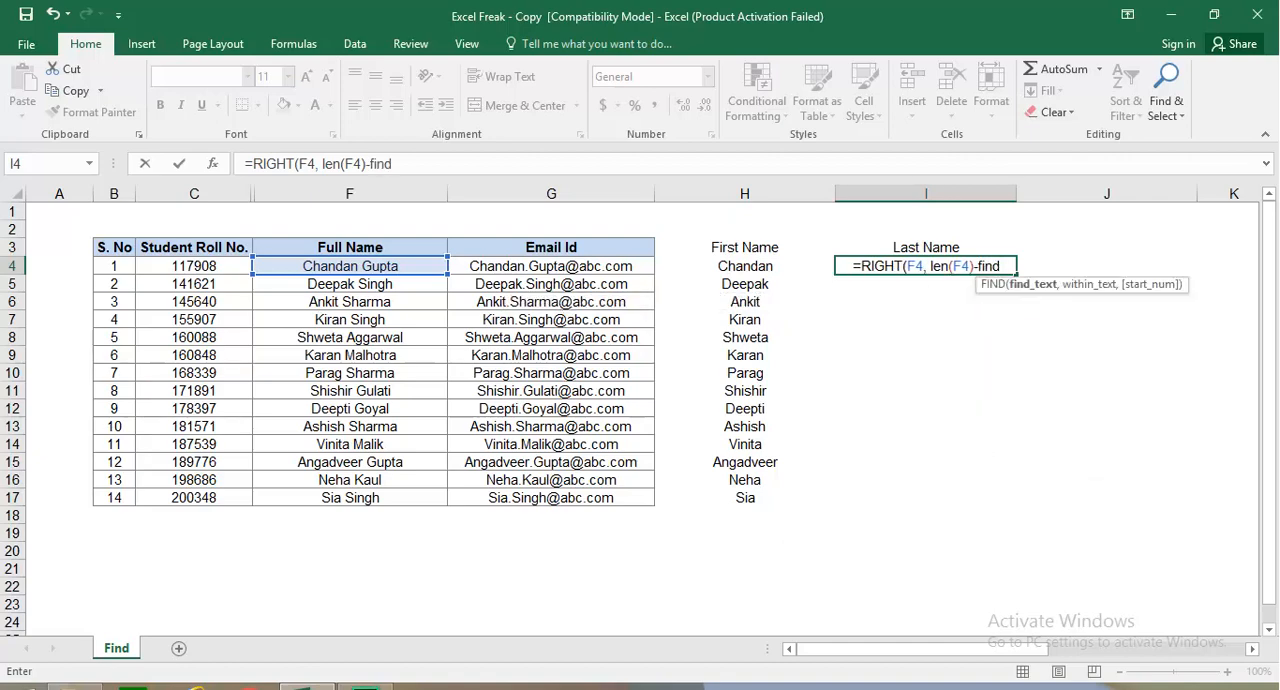
pyautogui.write('("')
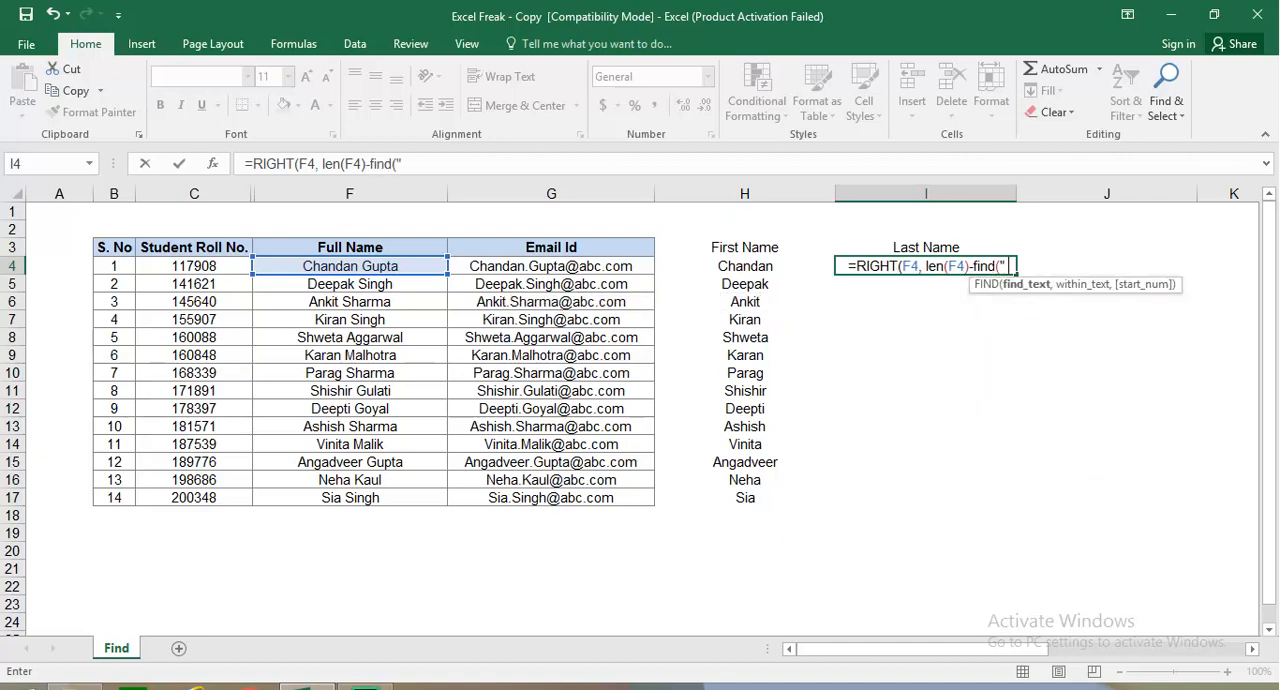
pyautogui.write(' ",')
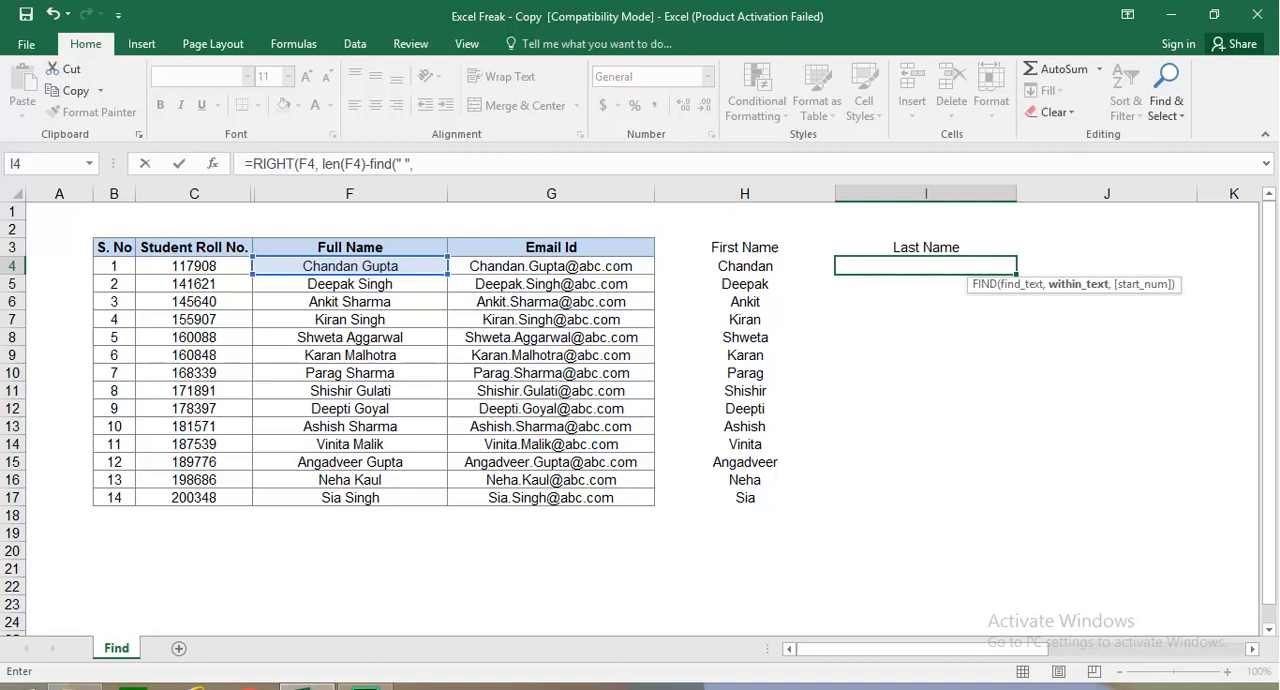
pyautogui.click(350, 266)
pyautogui.write('))')
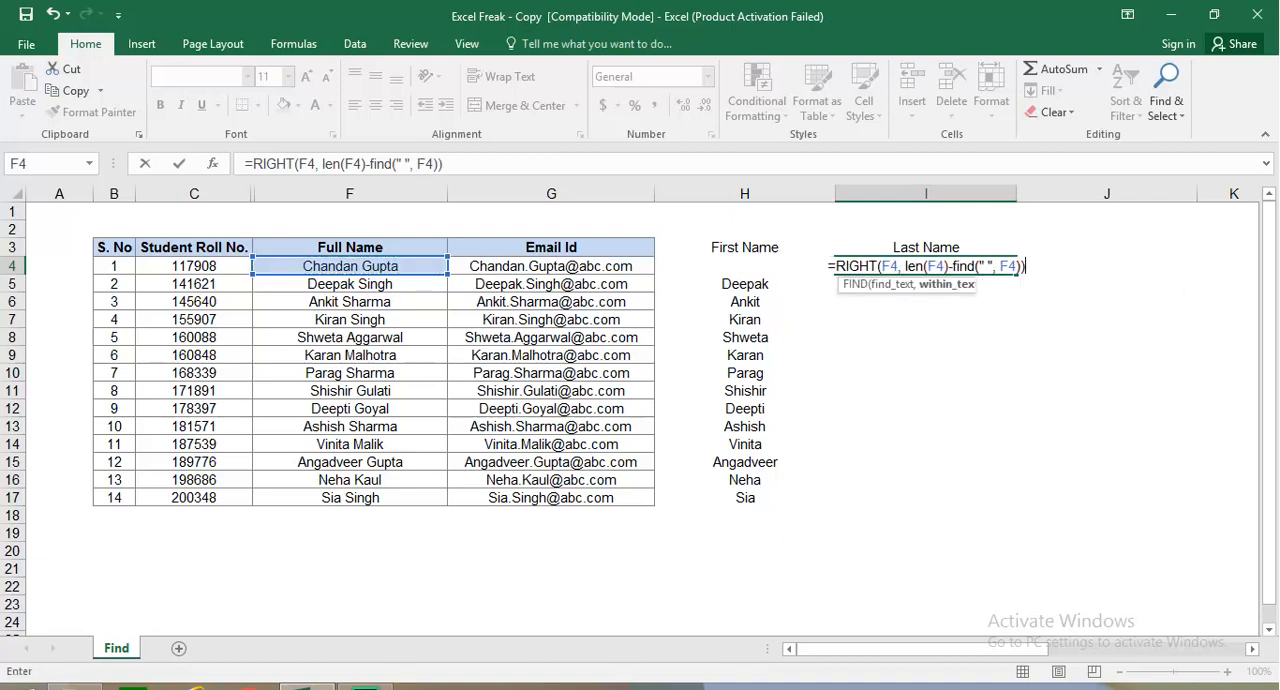
pyautogui.press('Return')
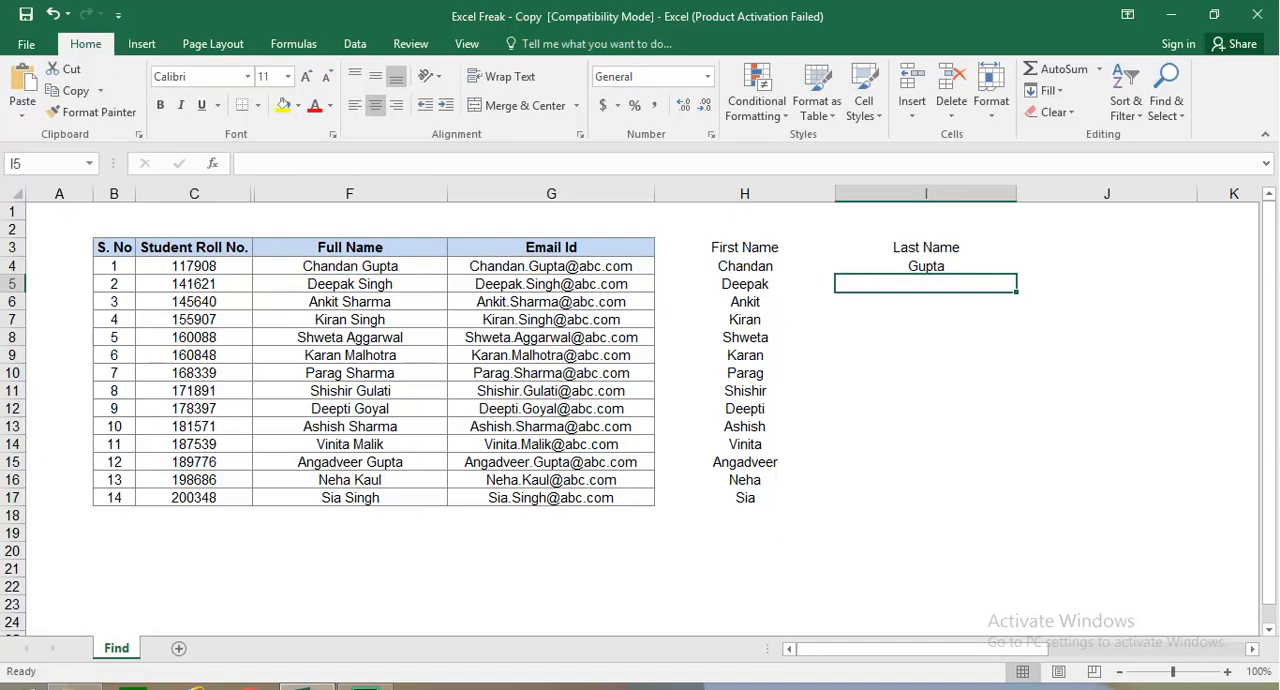
pyautogui.click(926, 266)
pyautogui.doubleClick(1016, 273)
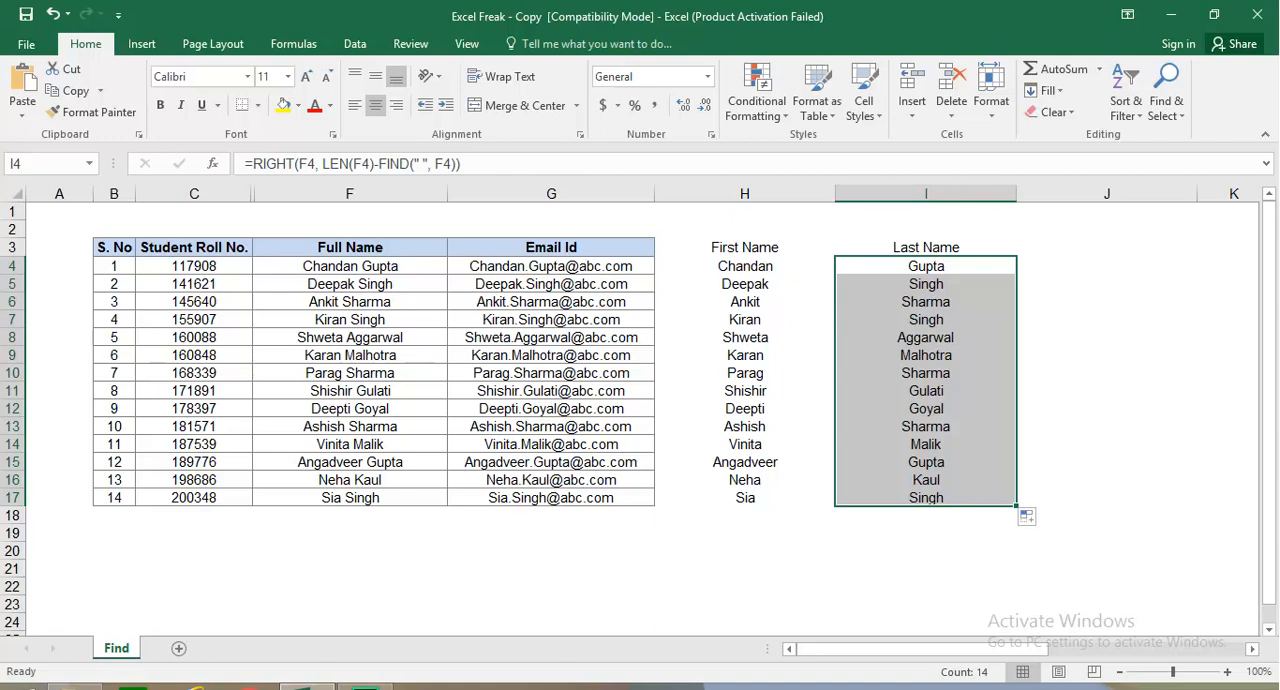
# Step: Replace the surname in cell F4 with a different surname and check the Last Name formula in I4
pyautogui.doubleClick(397, 266)
pyautogui.moveTo(398, 266); pyautogui.dragTo(362, 266)
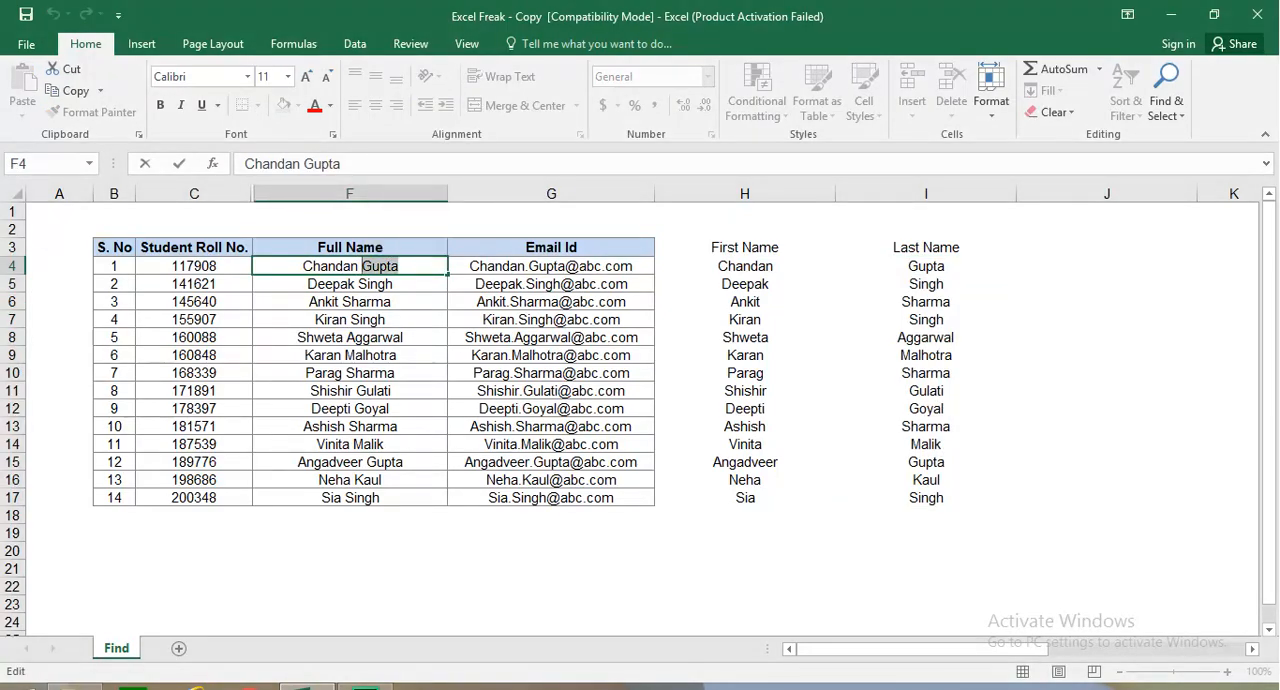
pyautogui.write('Kumar')
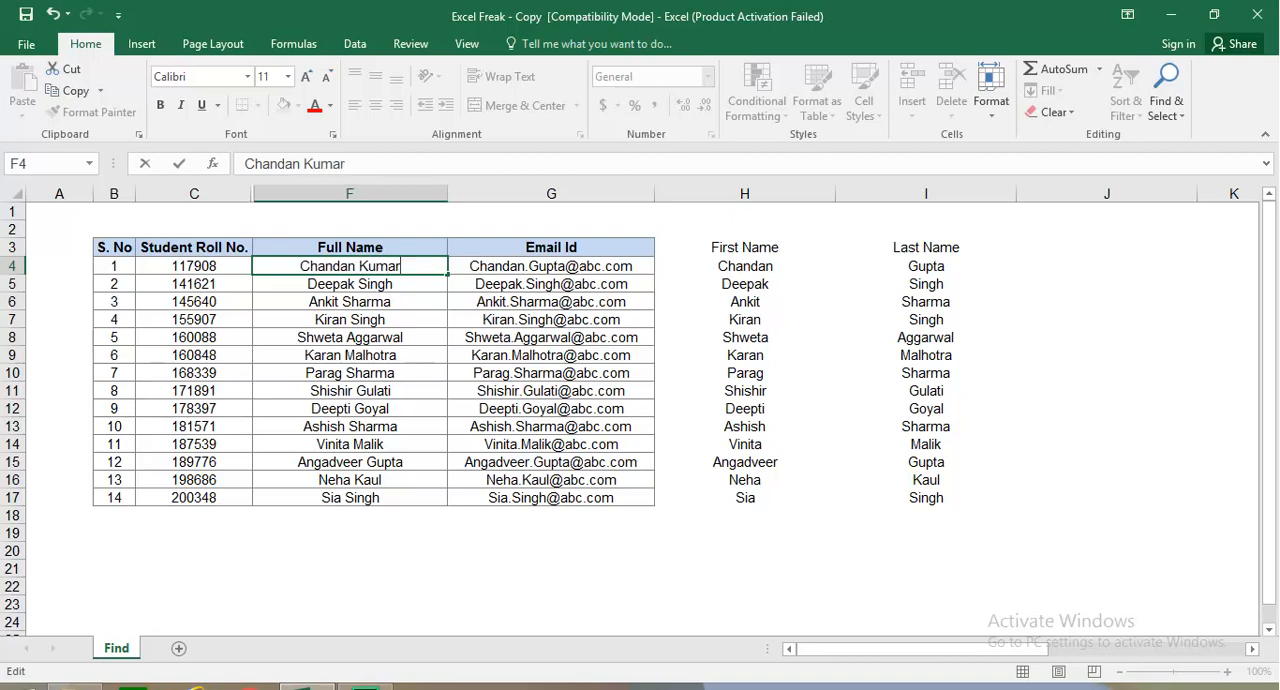
pyautogui.press('Return')
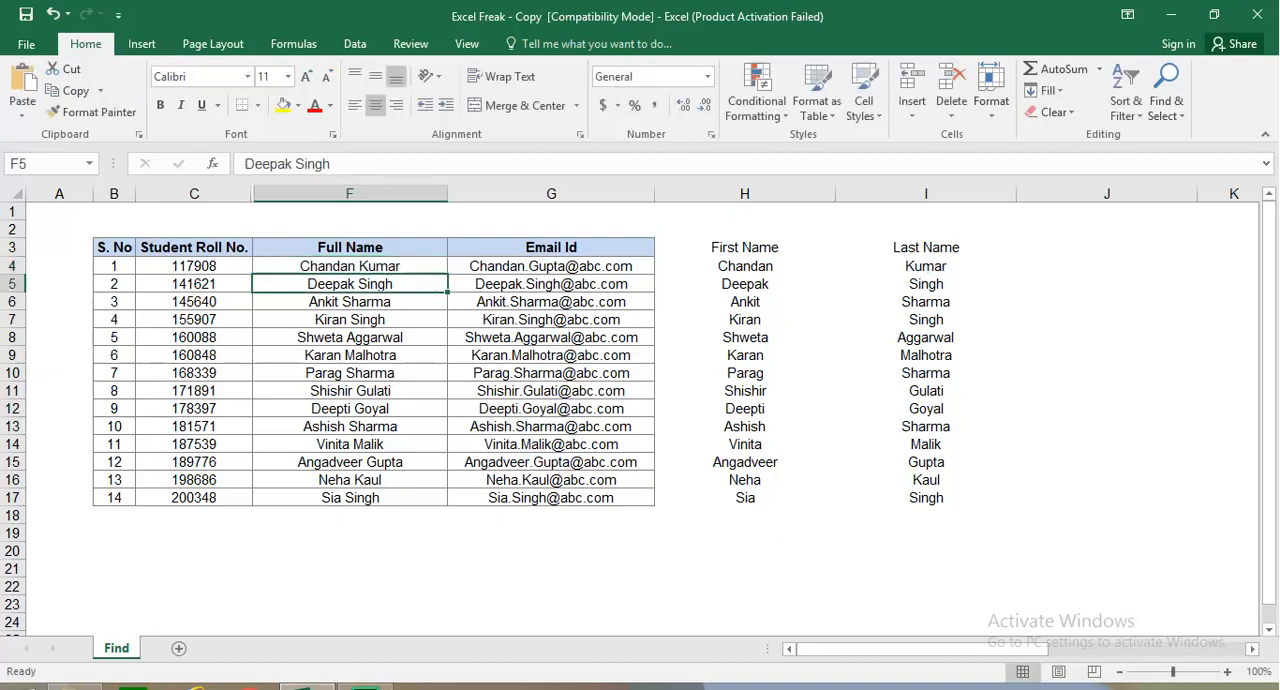
pyautogui.click(926, 266)
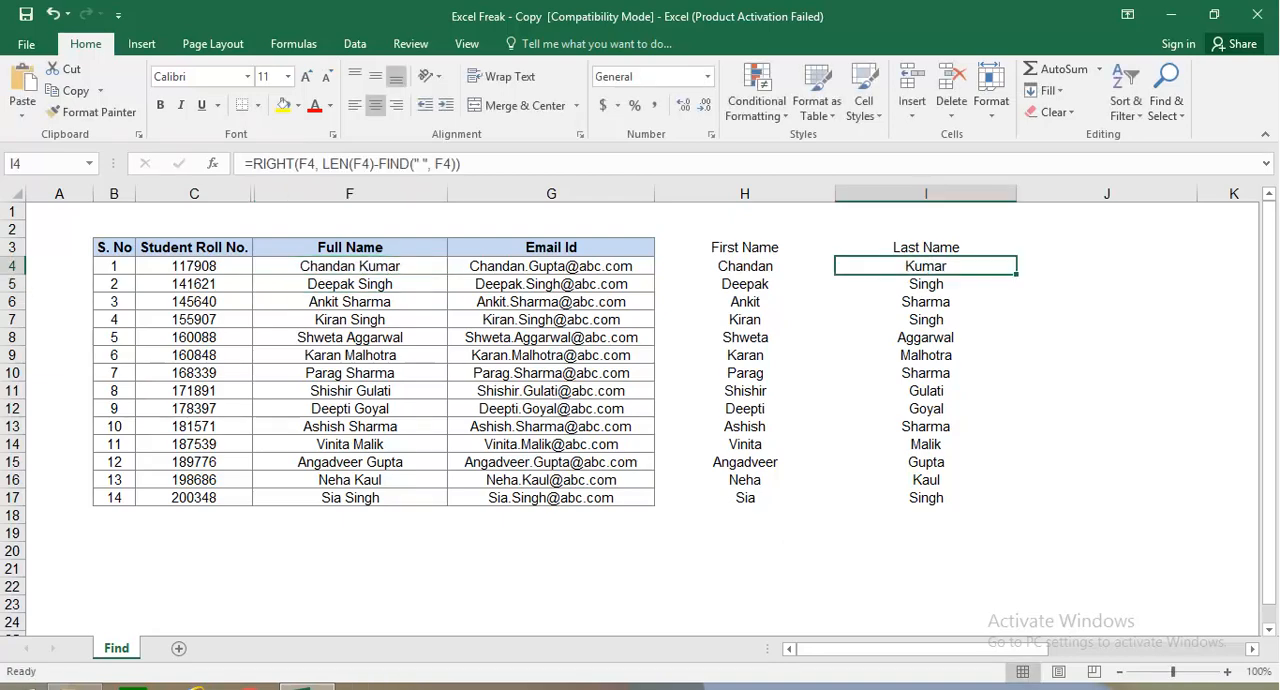